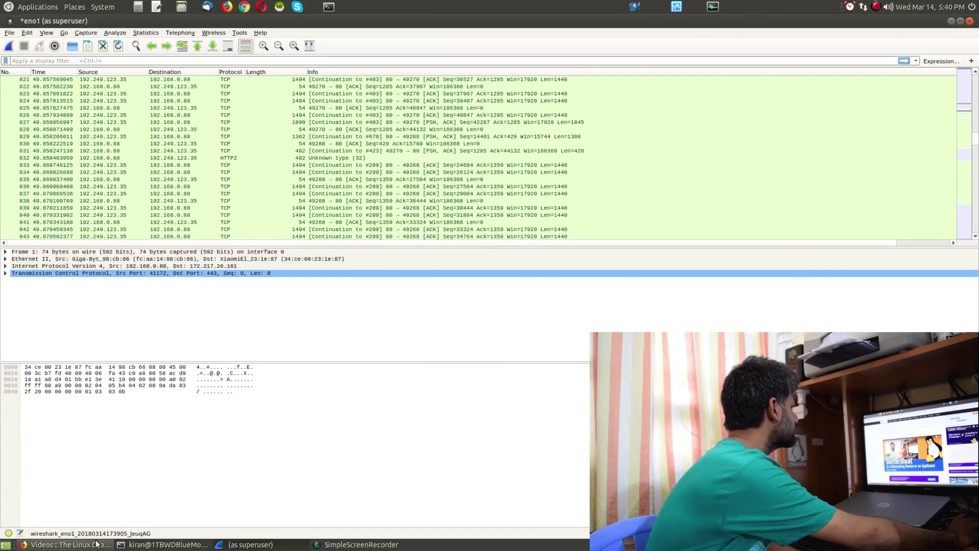
Step: Switch to Firefox, open the page source of The Linux Channel's Videos page and look through its HTML
click(66, 544)
right_click(67, 193)
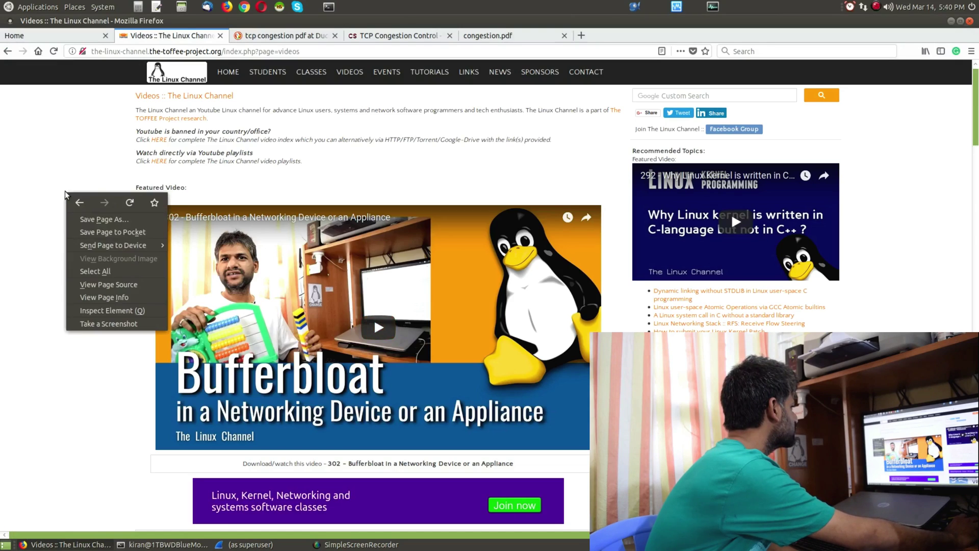
click(109, 284)
scroll(375, 455, down, 10)
scroll(378, 450, down, 20)
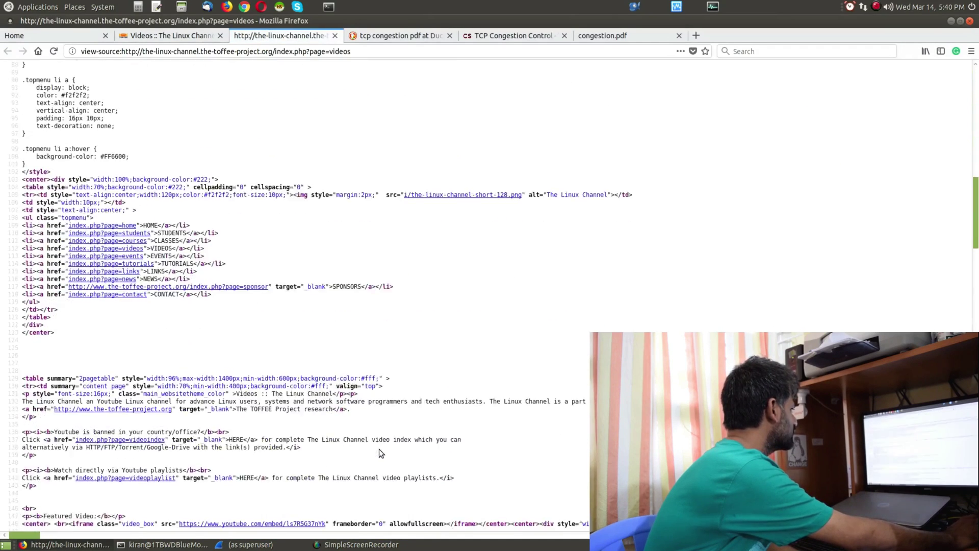
triple_click(615, 329)
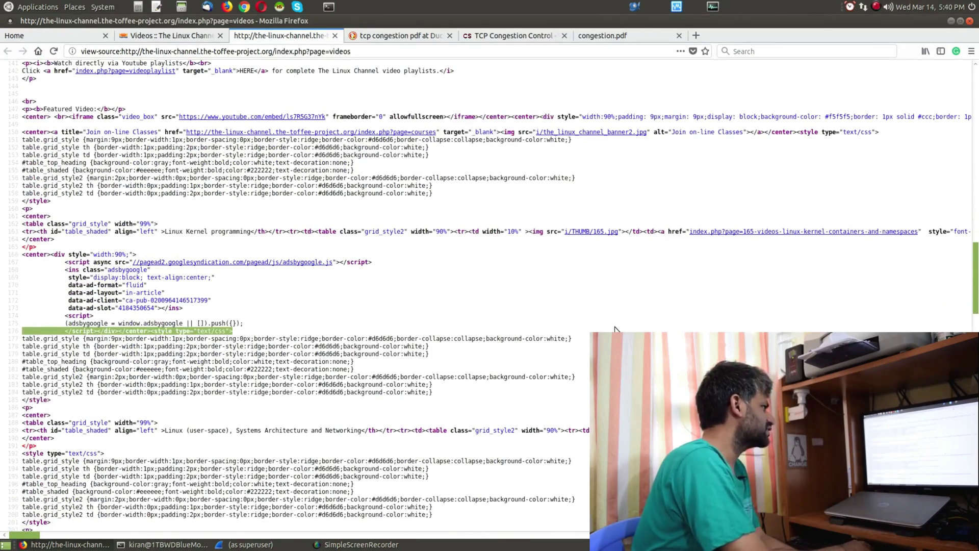
scroll(614, 329, down, 20)
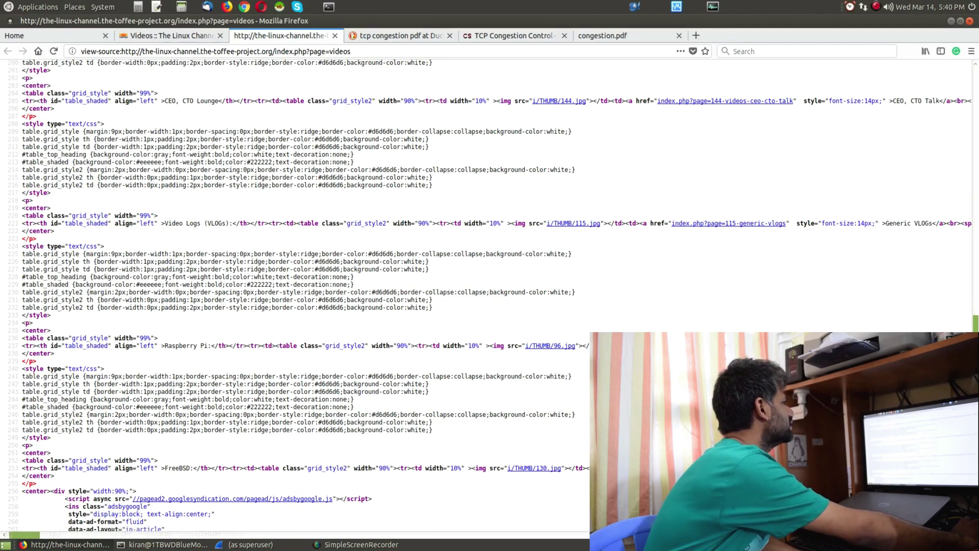
Step: Browse the topic list on the Videos page and bring up the Wireshark packet capture
click(183, 38)
scroll(112, 429, down, 20)
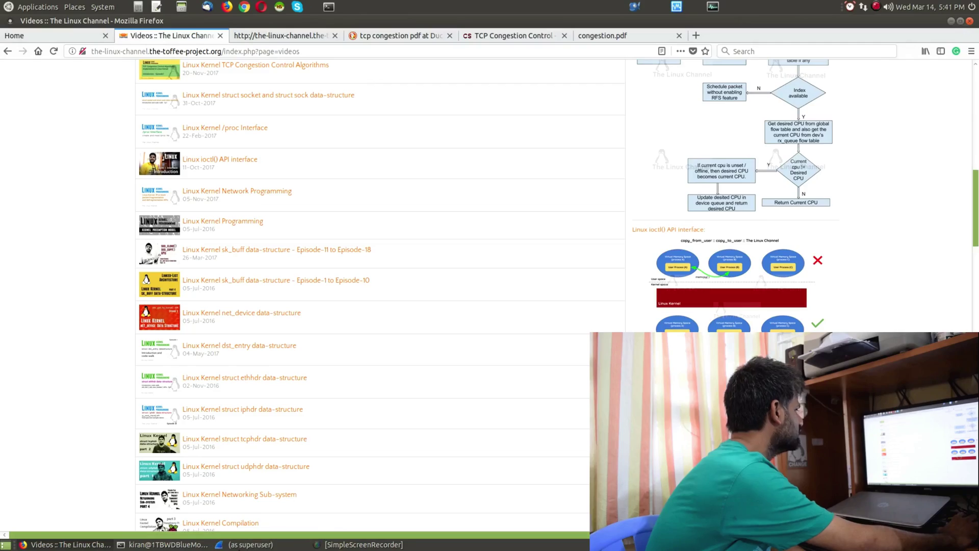
click(250, 544)
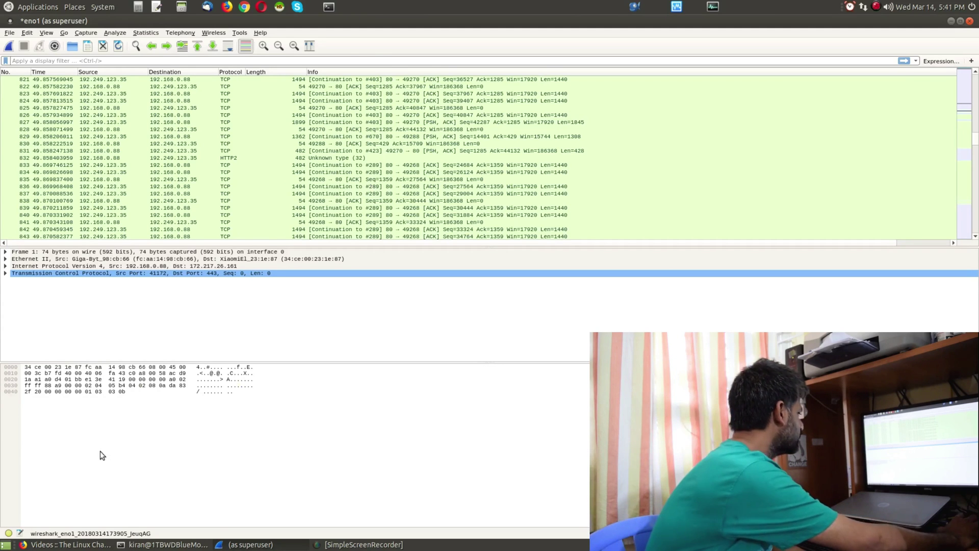
Step: Examine the congestion control graphs in TCP_Congestion_Control.pdf and congestion.pdf in Firefox, including the transmission window graph on page 8
click(66, 544)
click(509, 36)
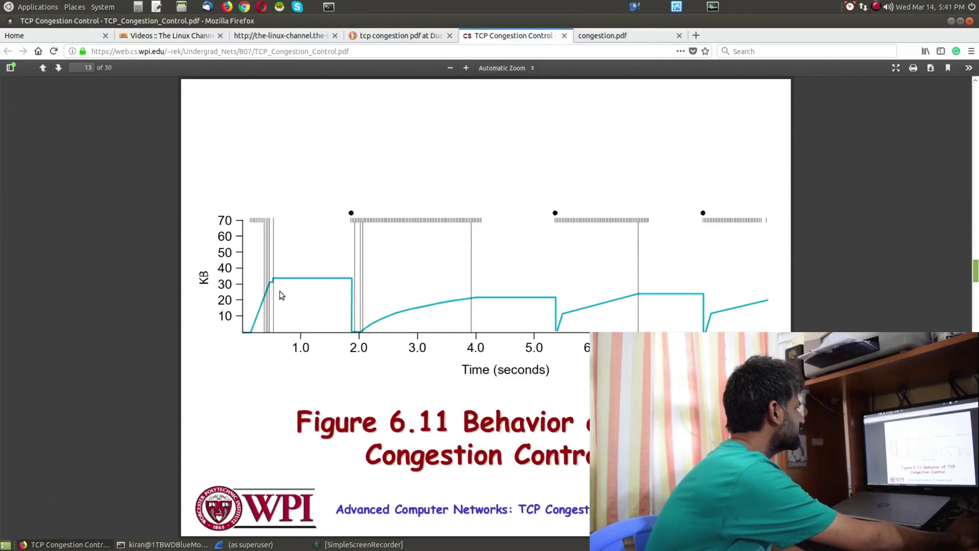
click(627, 33)
scroll(522, 366, down, 7)
scroll(522, 371, down, 20)
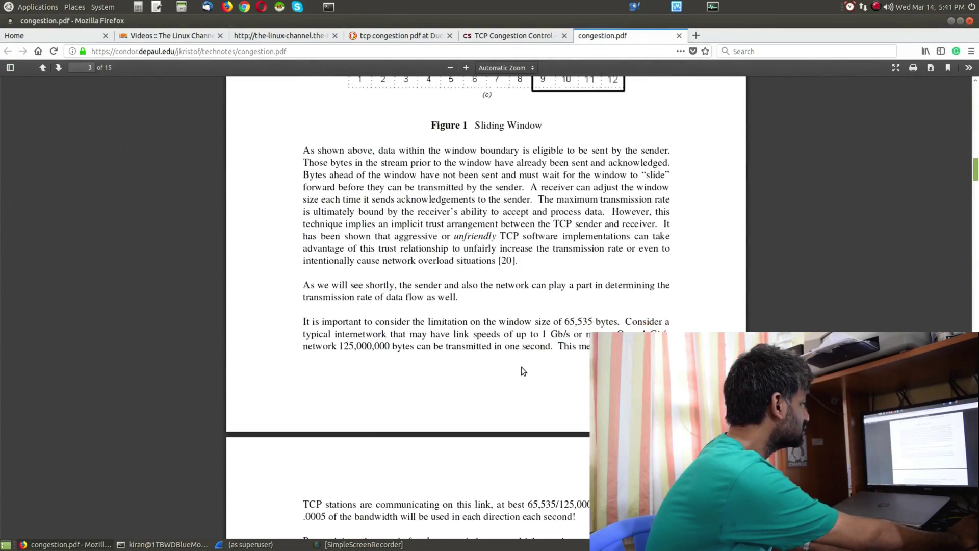
scroll(522, 369, down, 20)
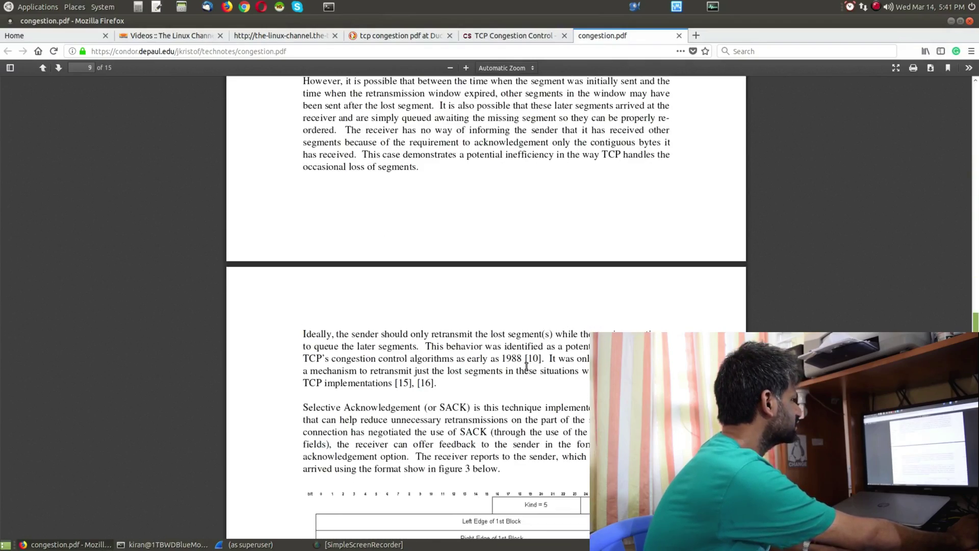
scroll(527, 365, down, 20)
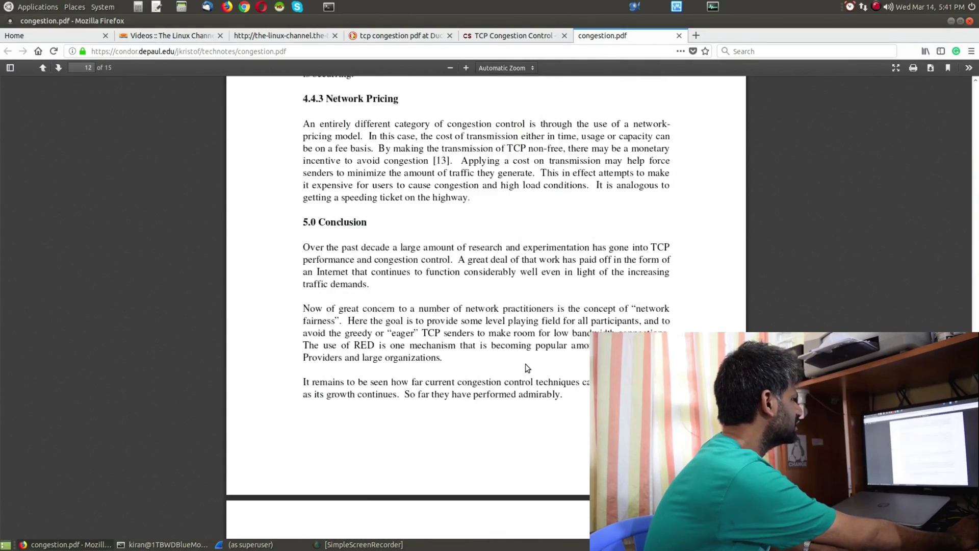
scroll(526, 364, down, 15)
scroll(525, 363, up, 20)
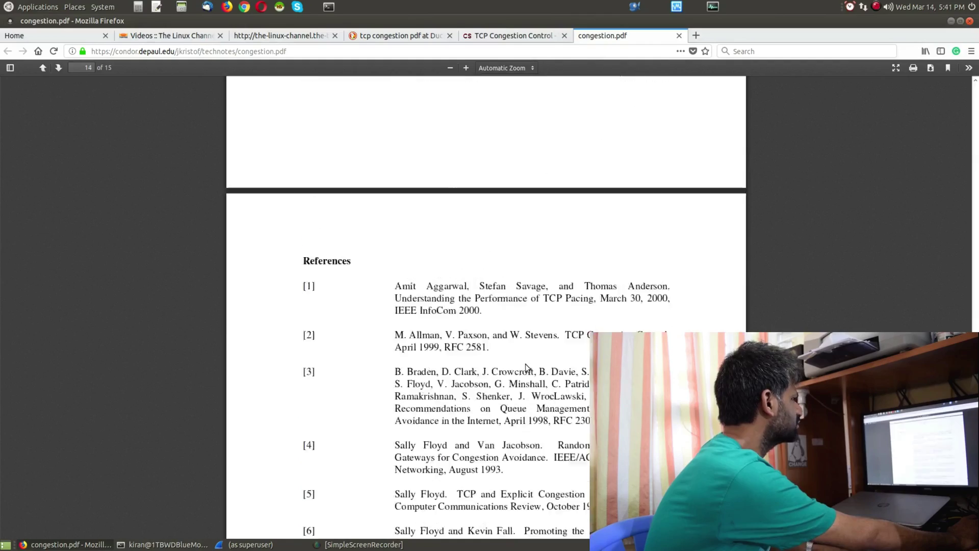
scroll(527, 368, up, 20)
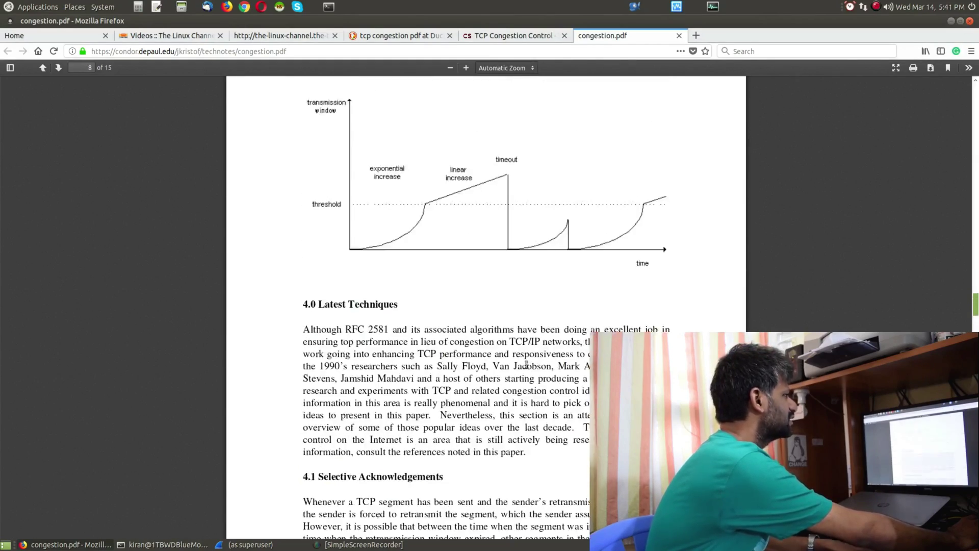
scroll(525, 363, down, 6)
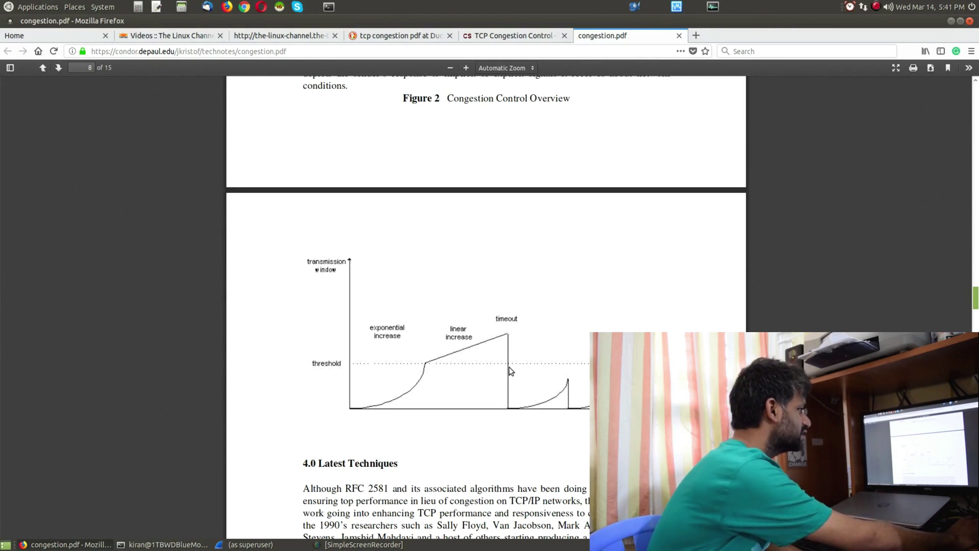
click(508, 35)
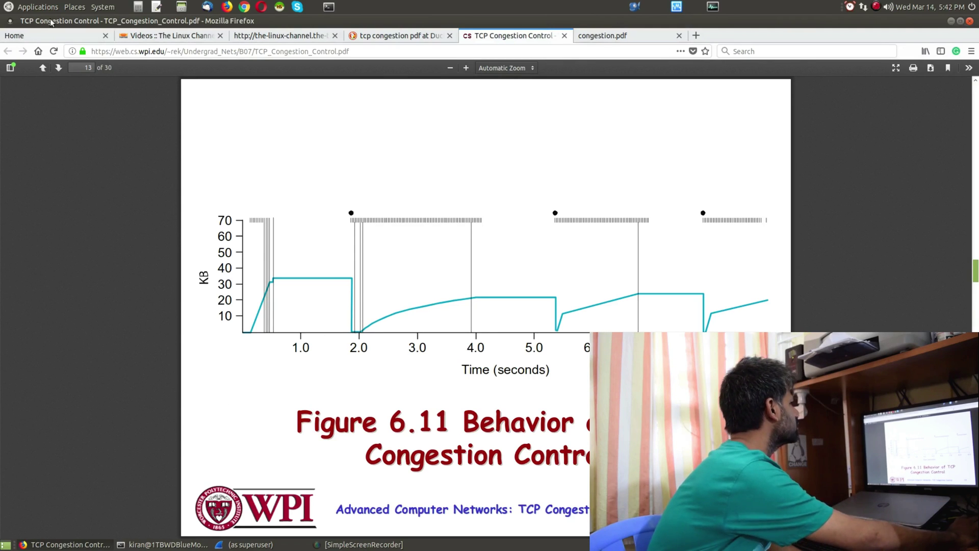
Step: Open KolourPaint and draw two thick black horizontal lines, one above the other, across the blank canvas
click(39, 8)
mouse_move(38, 51)
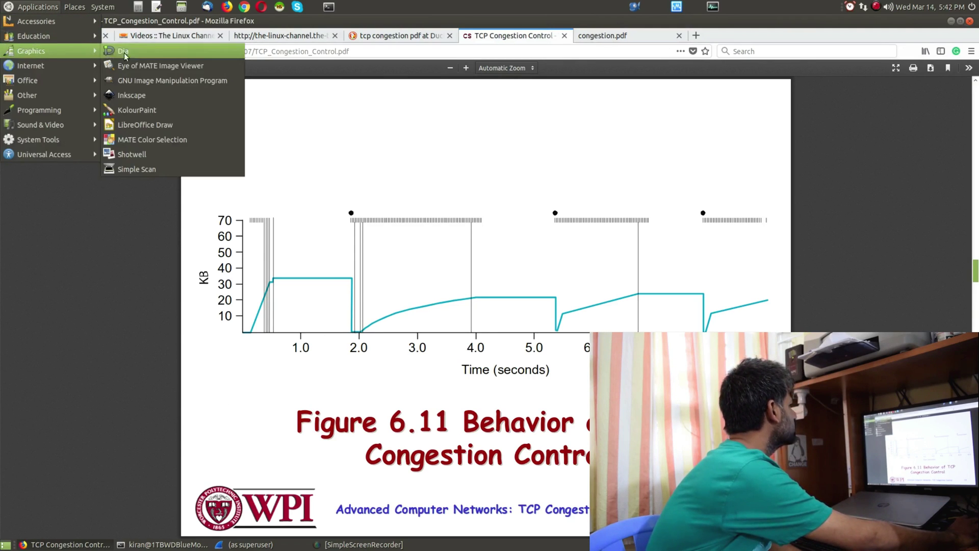
click(143, 110)
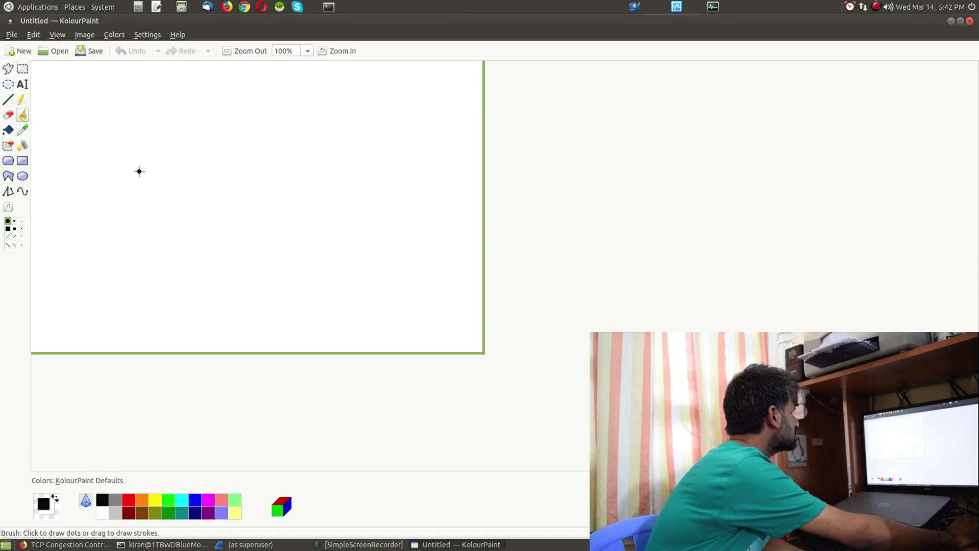
click(7, 100)
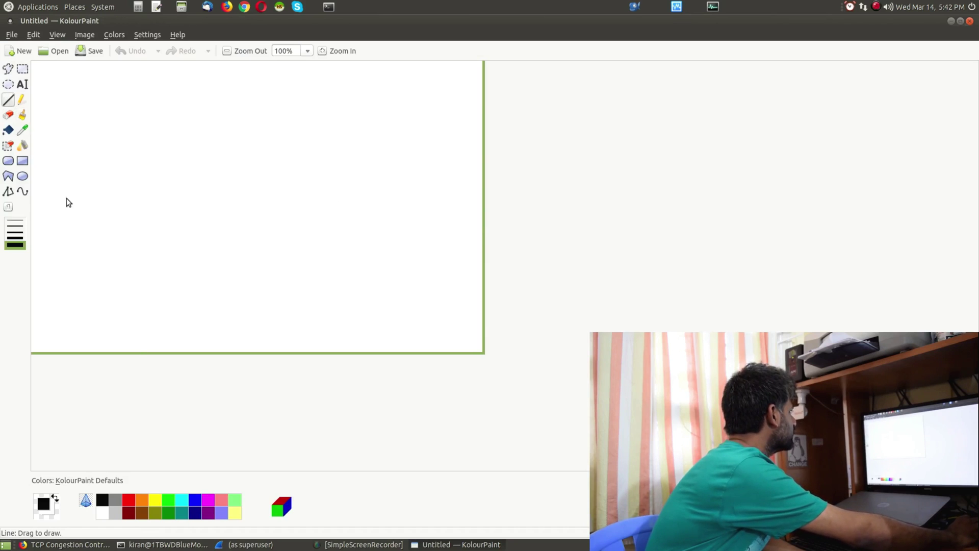
drag(68, 144, 447, 143)
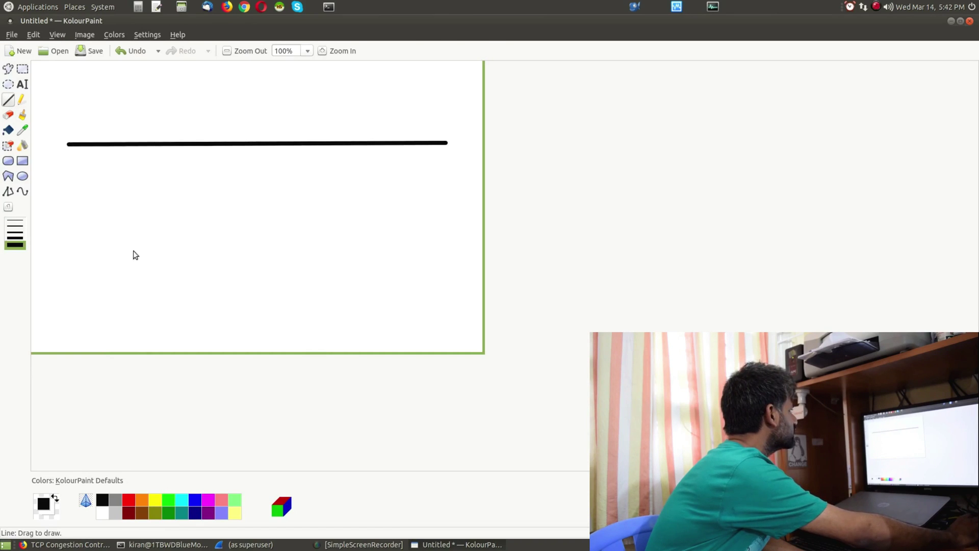
drag(68, 234, 415, 234)
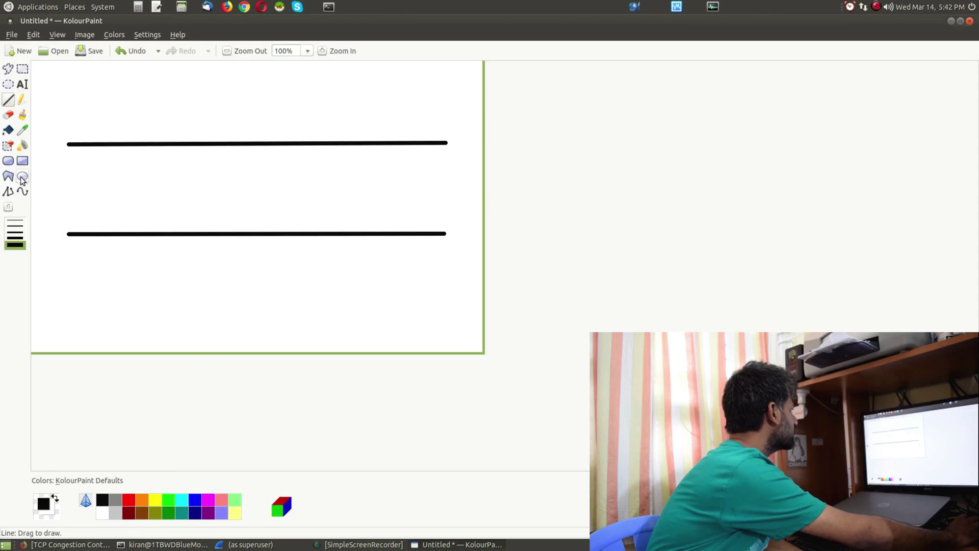
Step: Brush a red sawtooth curve with three peaks between the two black lines
click(23, 115)
click(130, 501)
mouse_move(77, 214)
mouse_down()
mouse_move(140, 192)
mouse_move(184, 155)
mouse_up()
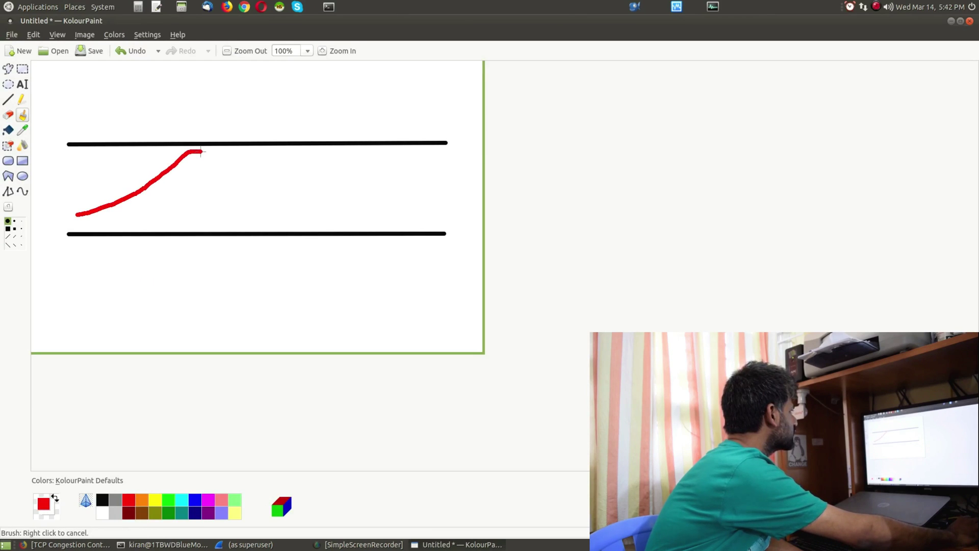
mouse_move(210, 215)
mouse_down()
mouse_move(240, 212)
mouse_move(333, 165)
mouse_up()
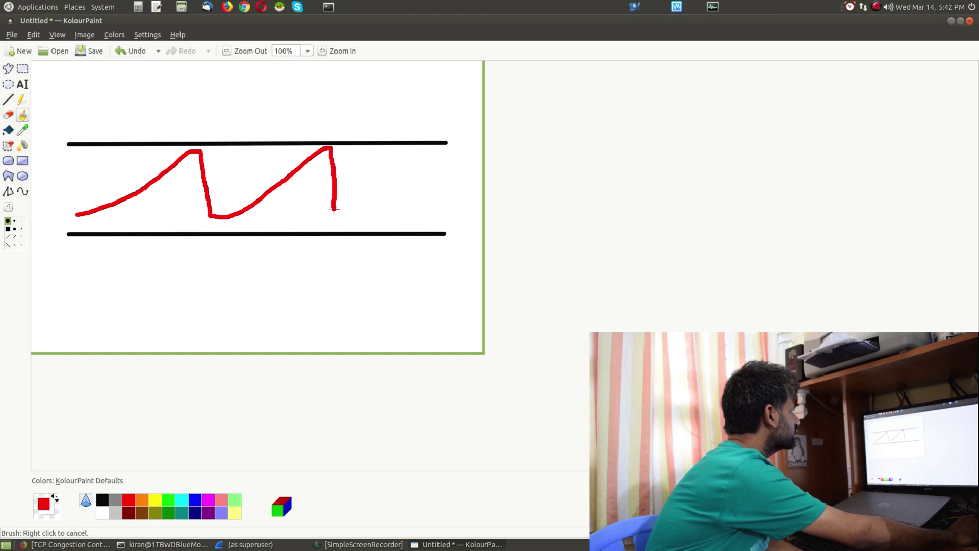
mouse_move(337, 217)
mouse_down()
mouse_move(426, 148)
mouse_move(436, 148)
mouse_move(454, 217)
mouse_up()
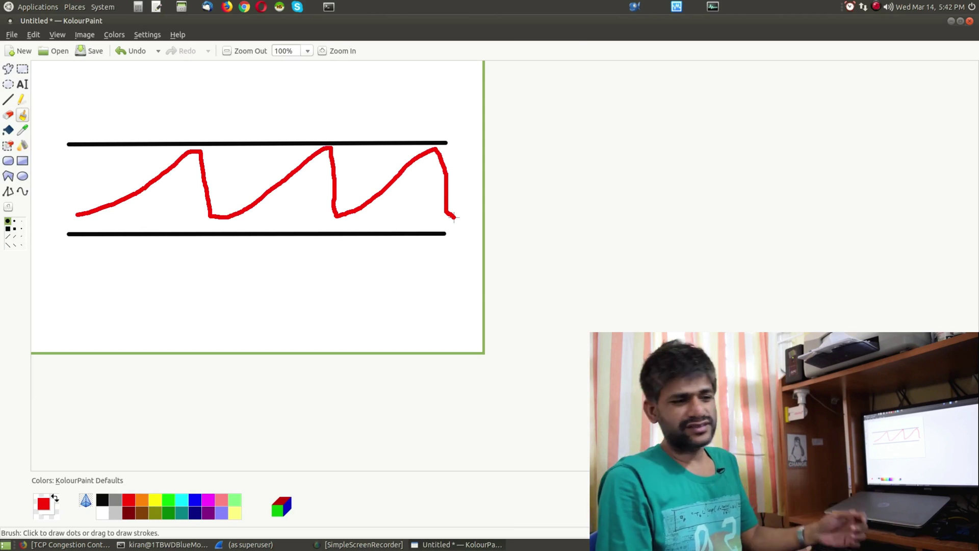
Step: Brush a dark green zigzag and a blue zigzag across the red curve between the two black lines
click(167, 500)
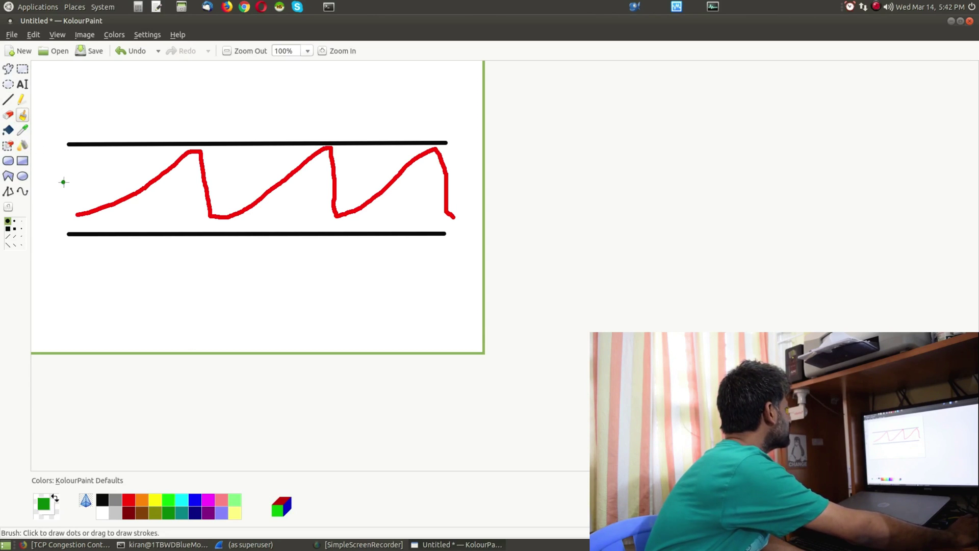
mouse_move(50, 197)
mouse_down()
mouse_move(129, 151)
mouse_move(147, 167)
mouse_up()
mouse_move(171, 210)
mouse_down()
mouse_move(252, 149)
mouse_move(305, 213)
mouse_move(373, 151)
mouse_move(399, 212)
mouse_move(462, 147)
mouse_move(475, 199)
mouse_up()
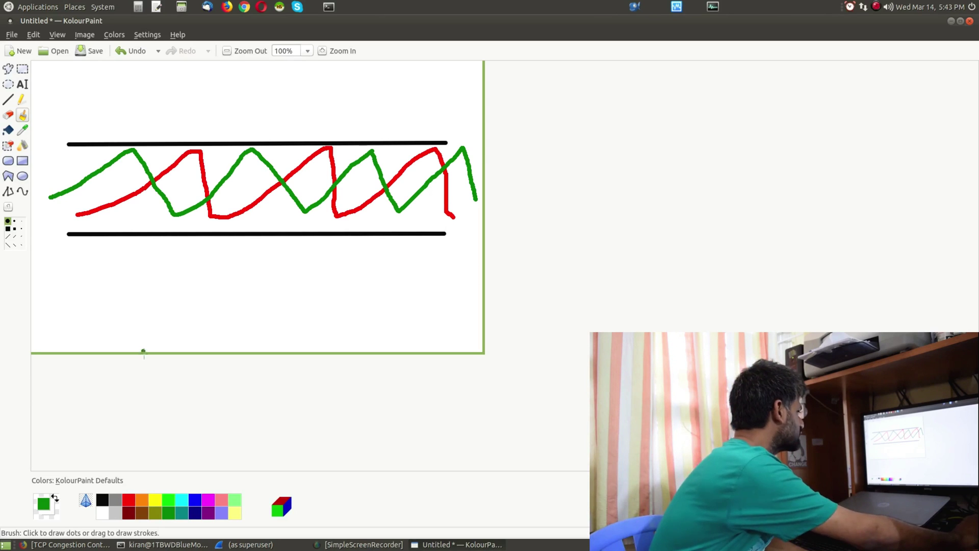
click(198, 502)
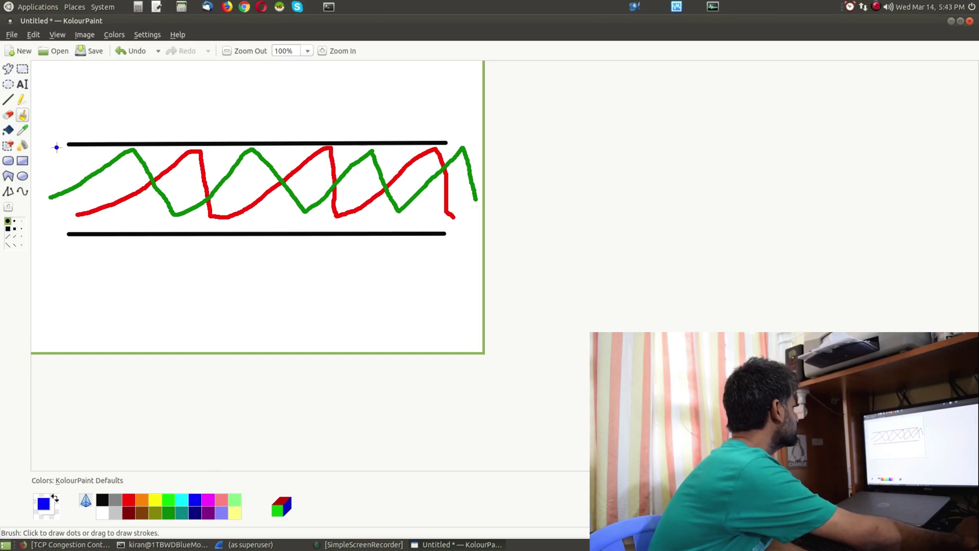
mouse_move(50, 174)
mouse_down()
mouse_move(93, 154)
mouse_move(134, 208)
mouse_move(166, 150)
mouse_move(198, 196)
mouse_move(247, 222)
mouse_move(291, 153)
mouse_move(350, 226)
mouse_move(399, 156)
mouse_move(434, 212)
mouse_move(481, 167)
mouse_move(498, 210)
mouse_up()
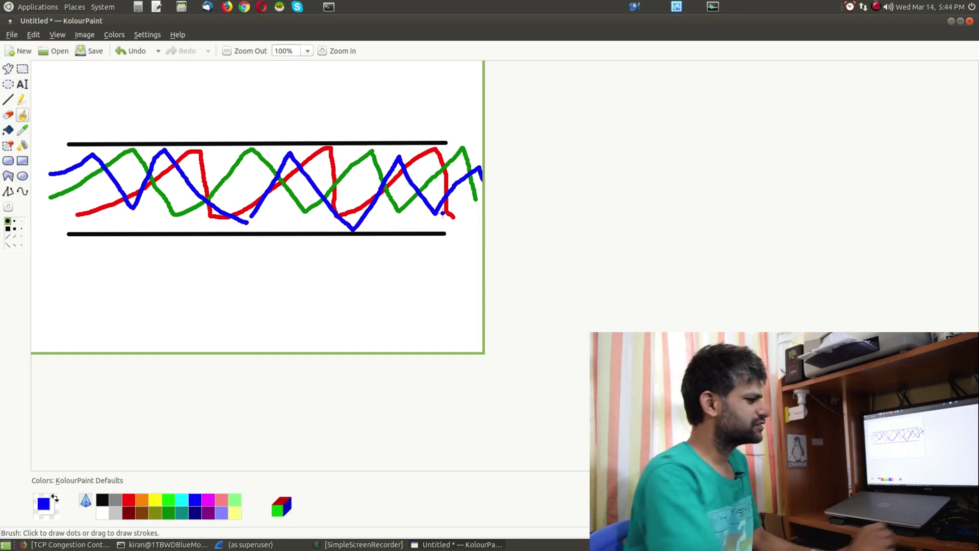
Step: Open System Monitor's resource graphs and load Chrome in the background to generate network traffic
click(713, 7)
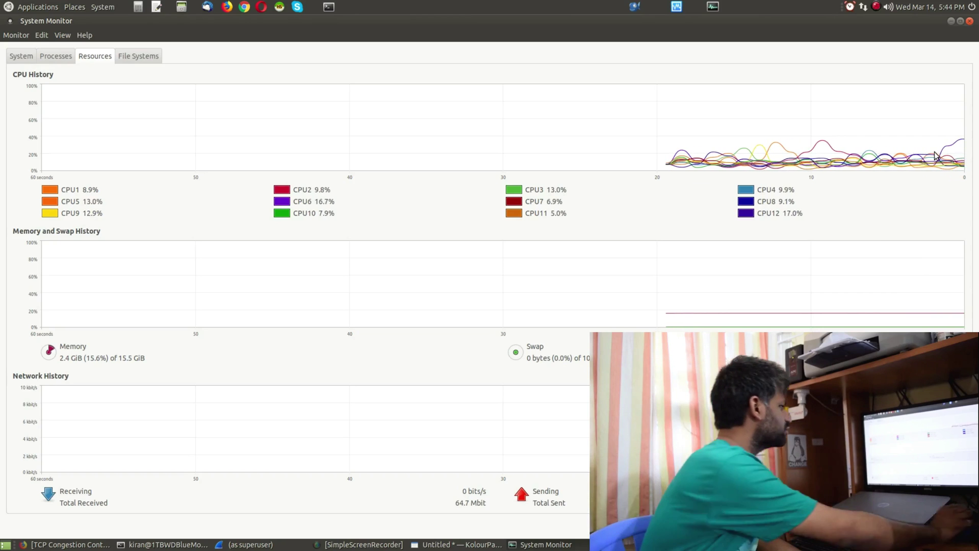
click(244, 7)
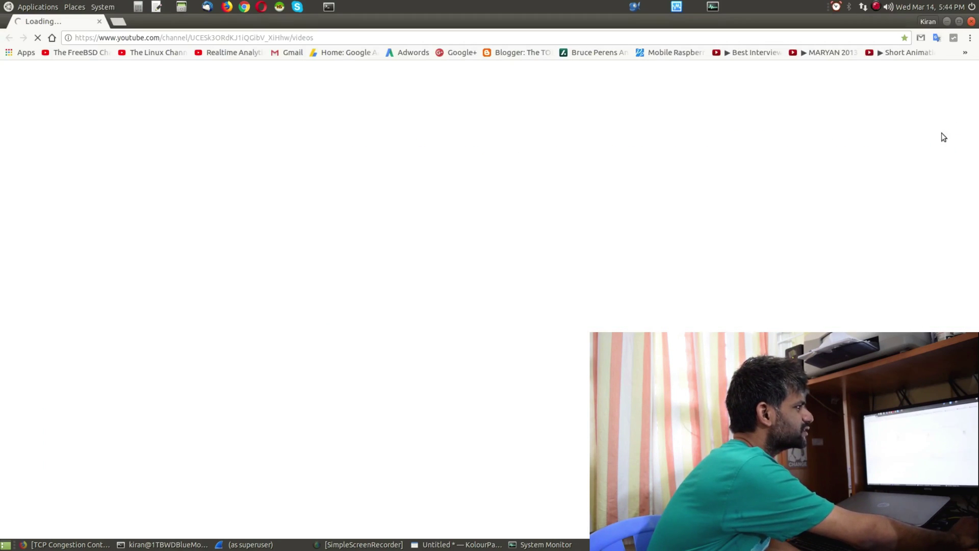
click(948, 21)
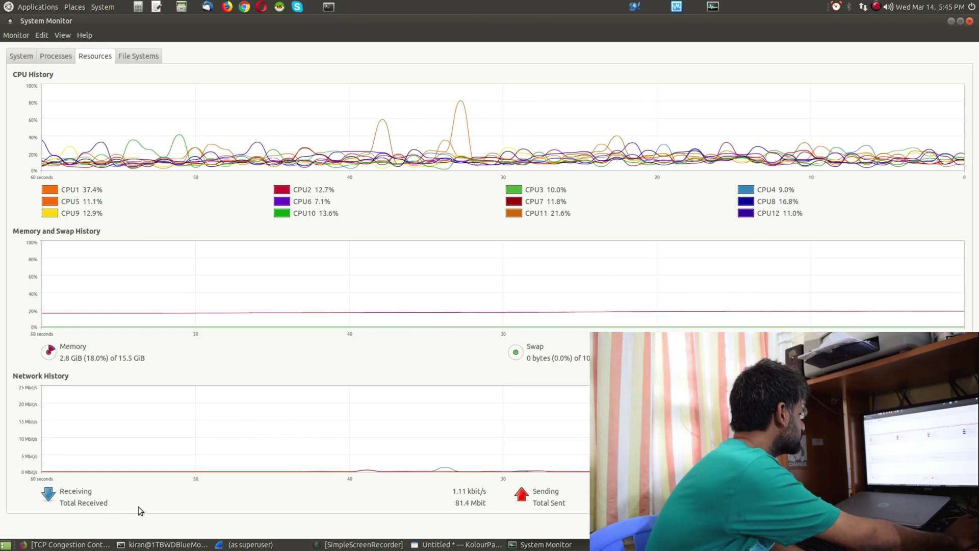
Step: Minimize the Opera window and compare System Monitor's network history with the curves drawn in KolourPaint
click(66, 545)
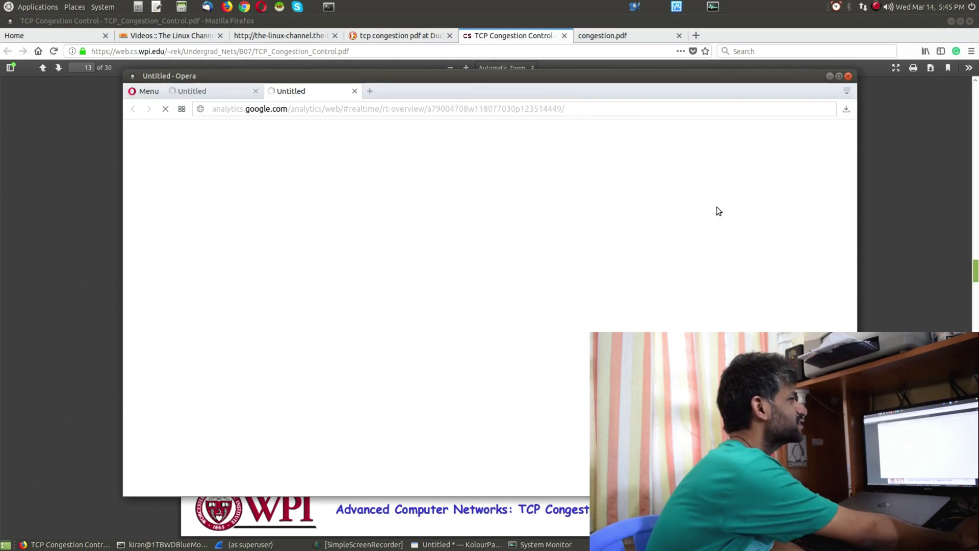
click(829, 76)
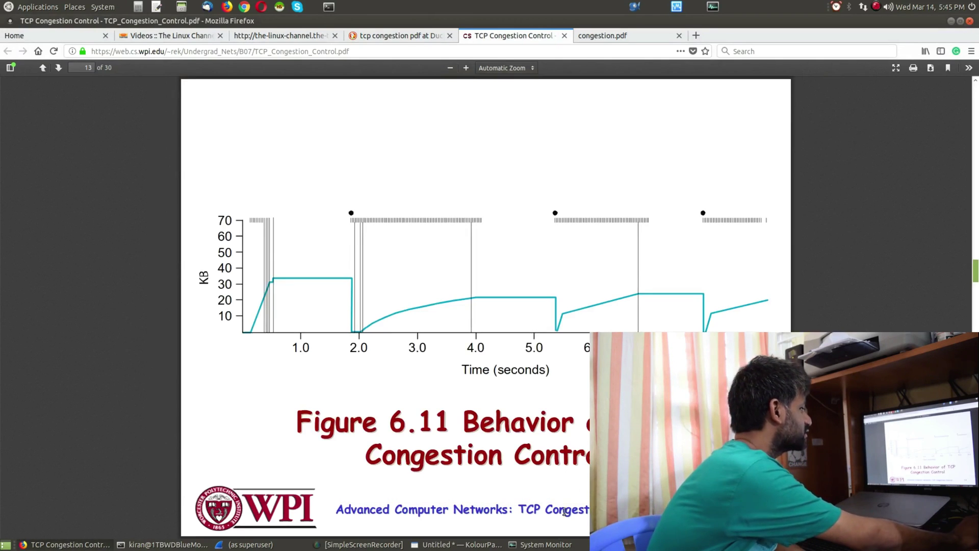
click(569, 545)
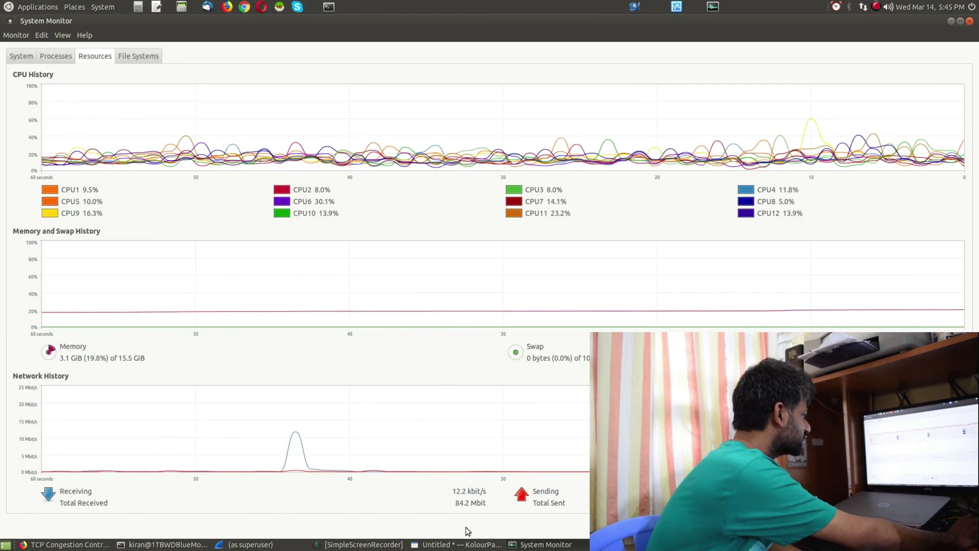
click(456, 544)
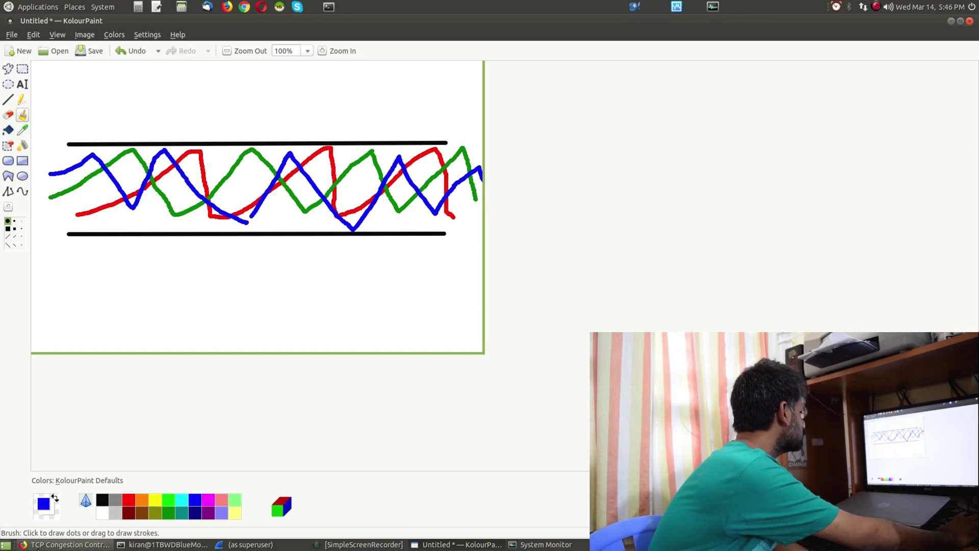
Step: Switch to Firefox and open the Linux Kernel TCP Congestion Control Algorithms page from The Linux Channel's Videos list
click(39, 545)
click(179, 40)
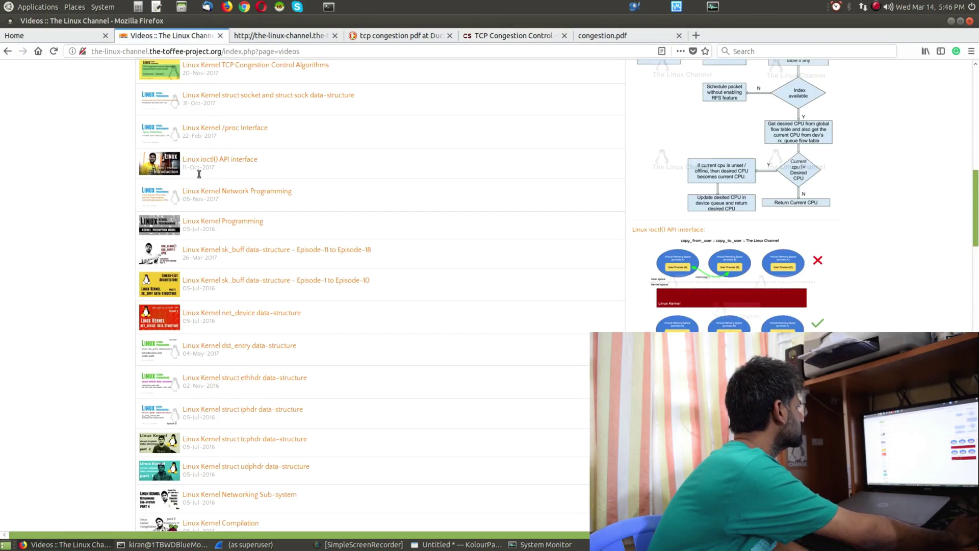
scroll(90, 264, up, 3)
click(214, 239)
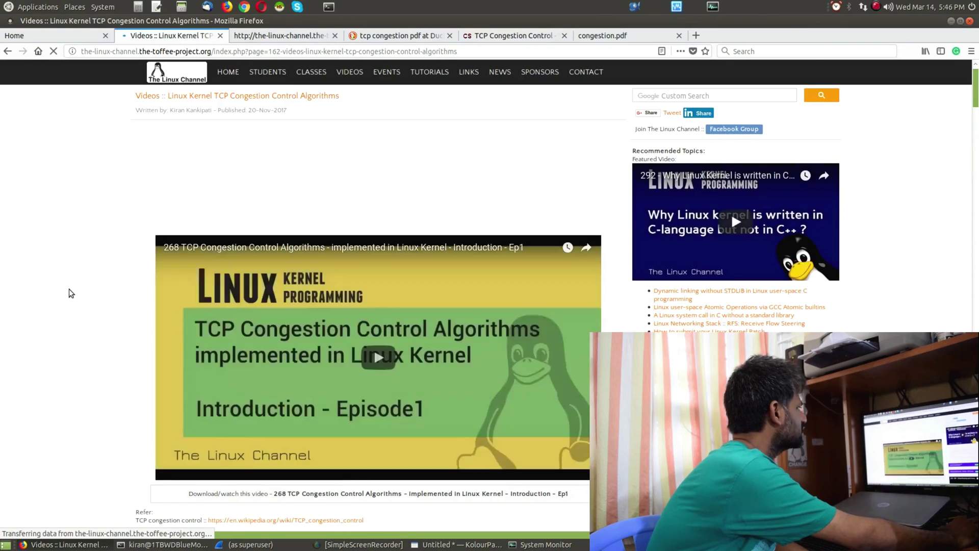
Step: Look through the TCP Congestion Control Algorithms page, from the kernel source links down to the tcp_congestion_ops structure
scroll(69, 289, down, 7)
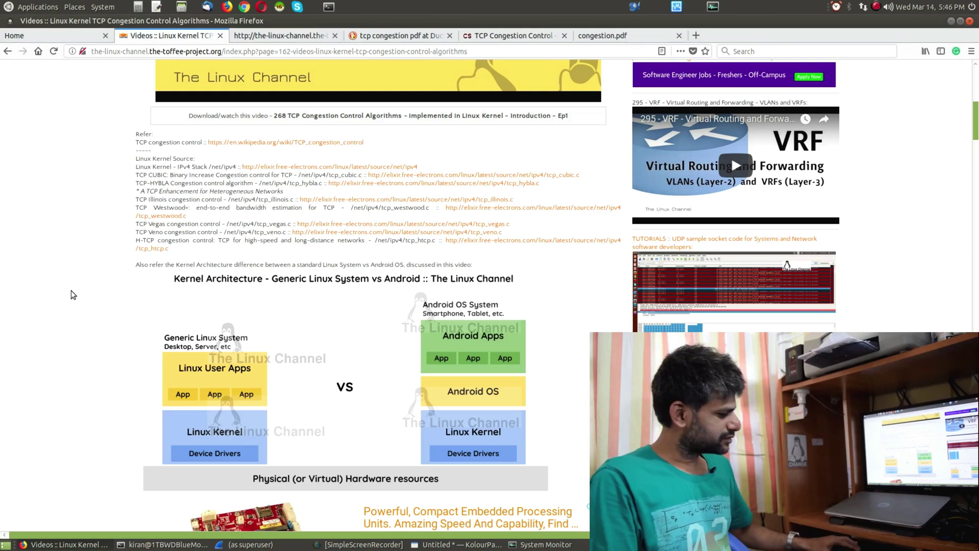
key(Page_Down)
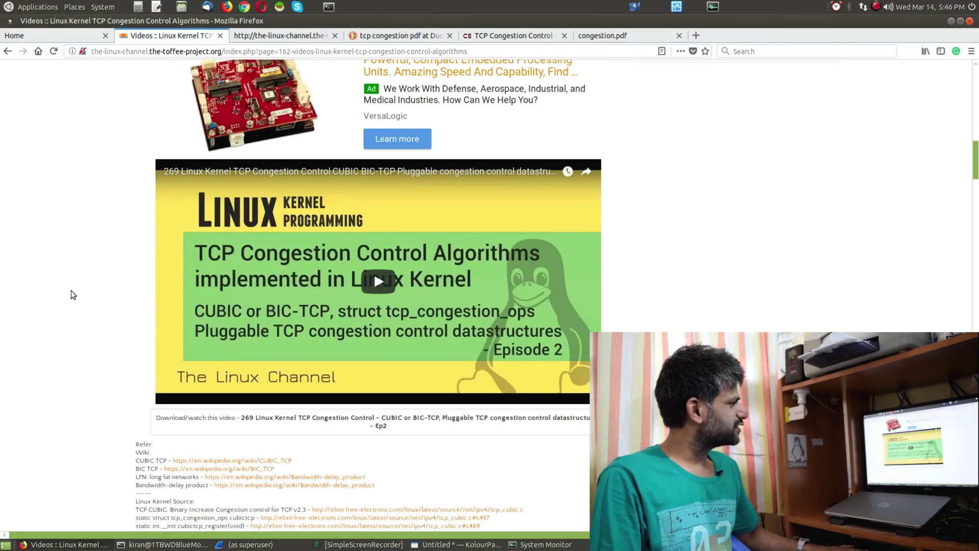
key(Page_Down)
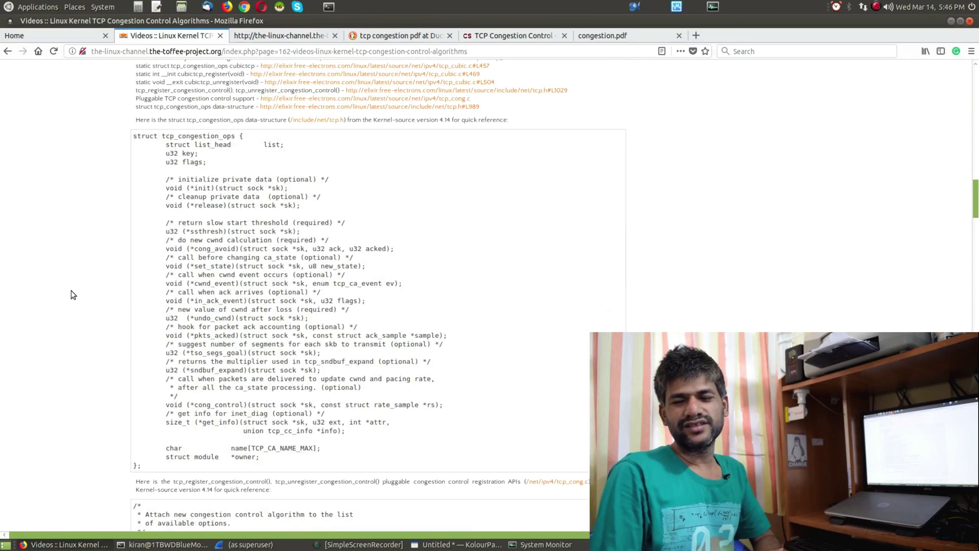
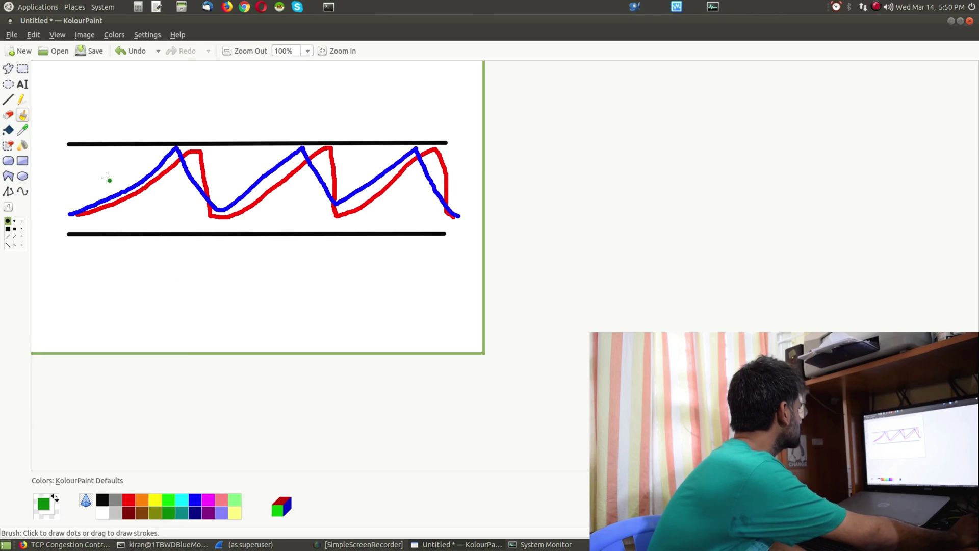
Step: Brush a green zigzag close beside the red and blue curves in KolourPaint, and undo both the green and blue curves
mouse_move(79, 218)
mouse_down()
mouse_move(161, 184)
mouse_move(194, 145)
mouse_move(239, 217)
mouse_move(336, 143)
mouse_move(375, 213)
mouse_move(446, 144)
mouse_move(475, 213)
mouse_up()
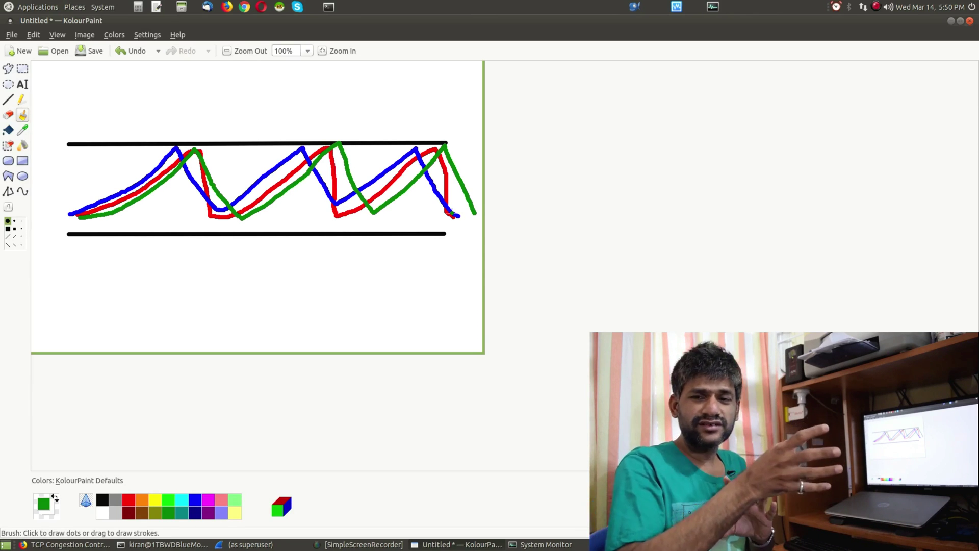
click(127, 53)
click(126, 53)
click(126, 53)
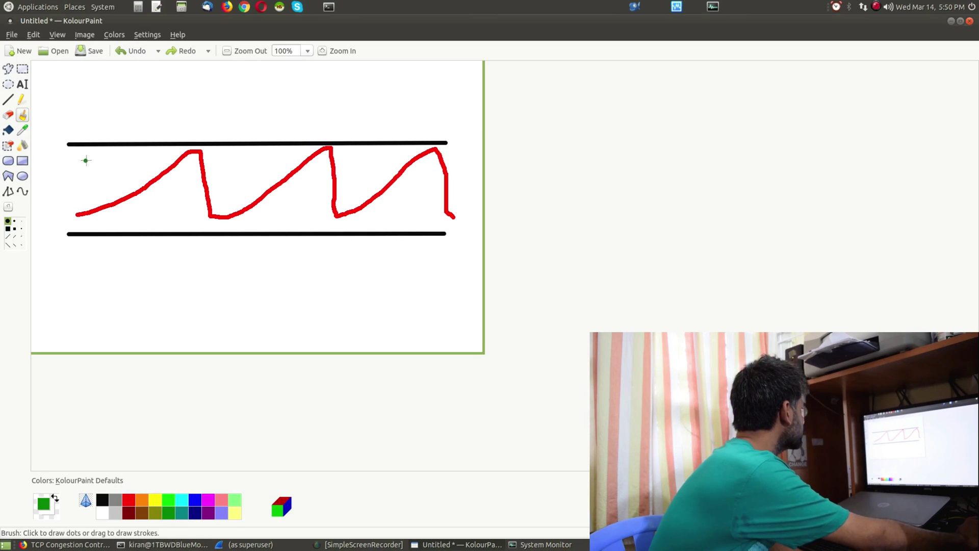
Step: Brush a green zigzag and a blue zigzag out of phase with the red curve between the black lines
mouse_move(107, 151)
mouse_down()
mouse_move(61, 206)
mouse_move(140, 199)
mouse_move(161, 217)
mouse_move(274, 143)
mouse_move(301, 215)
mouse_move(343, 193)
mouse_move(393, 143)
mouse_move(420, 210)
mouse_move(458, 159)
mouse_move(480, 149)
mouse_up()
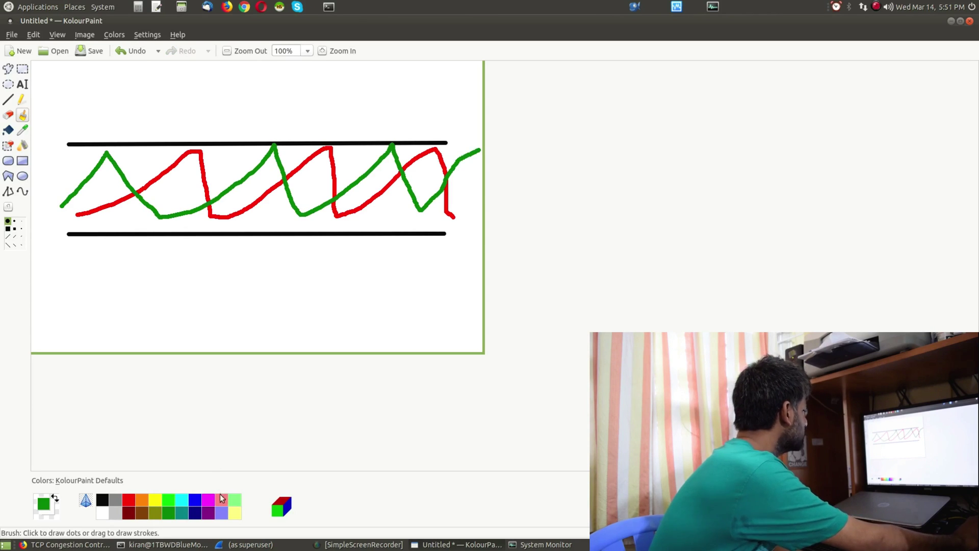
click(196, 499)
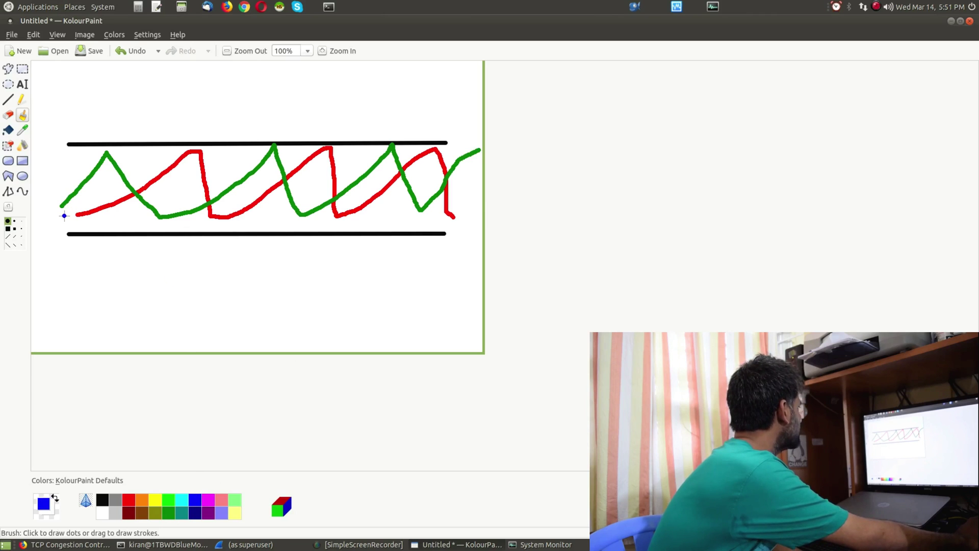
mouse_move(64, 215)
mouse_down()
mouse_move(146, 149)
mouse_move(195, 218)
mouse_move(241, 154)
mouse_move(286, 215)
mouse_move(338, 174)
mouse_move(350, 148)
mouse_move(399, 214)
mouse_move(452, 144)
mouse_move(482, 199)
mouse_up()
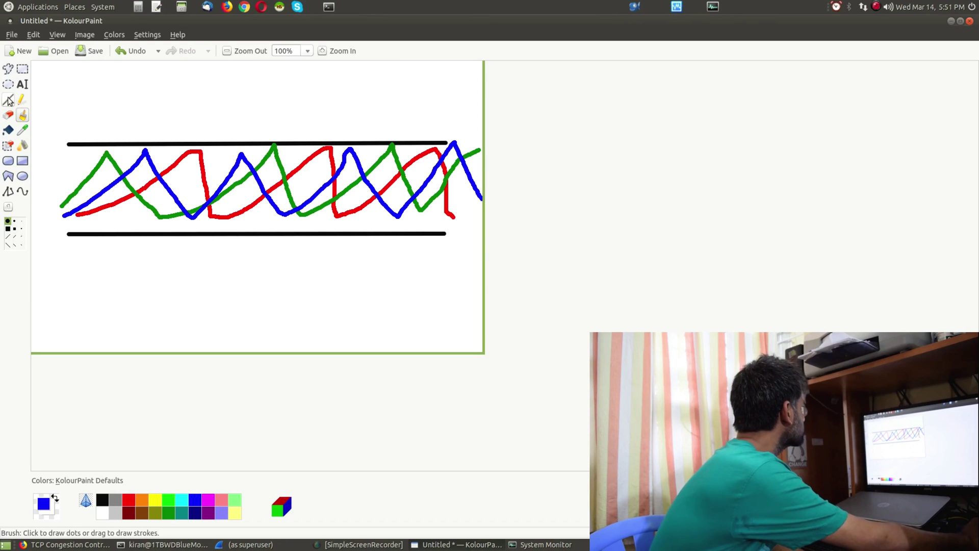
Step: Draw a long red unfilled rectangle around the peaks of all curves along the upper black line
click(128, 501)
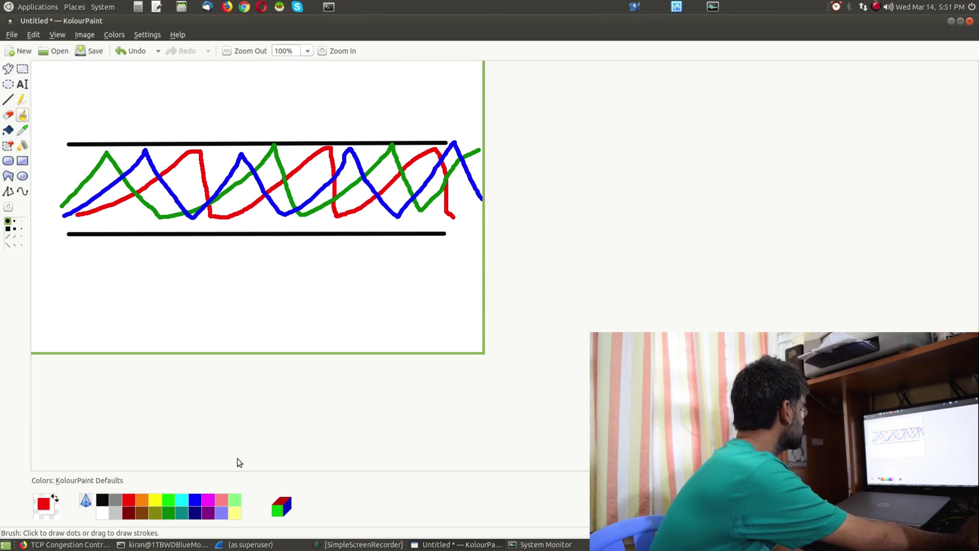
click(22, 162)
drag(92, 125, 470, 173)
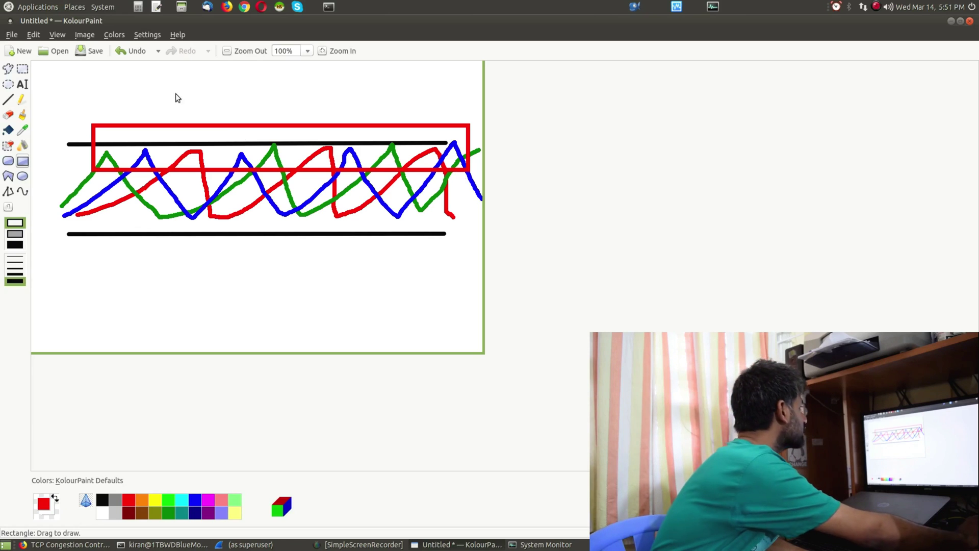
Step: Undo the rectangle, the blue and green zigzags, and the red curve's strokes after its first peak
click(126, 51)
click(125, 51)
click(126, 51)
click(126, 51)
click(126, 51)
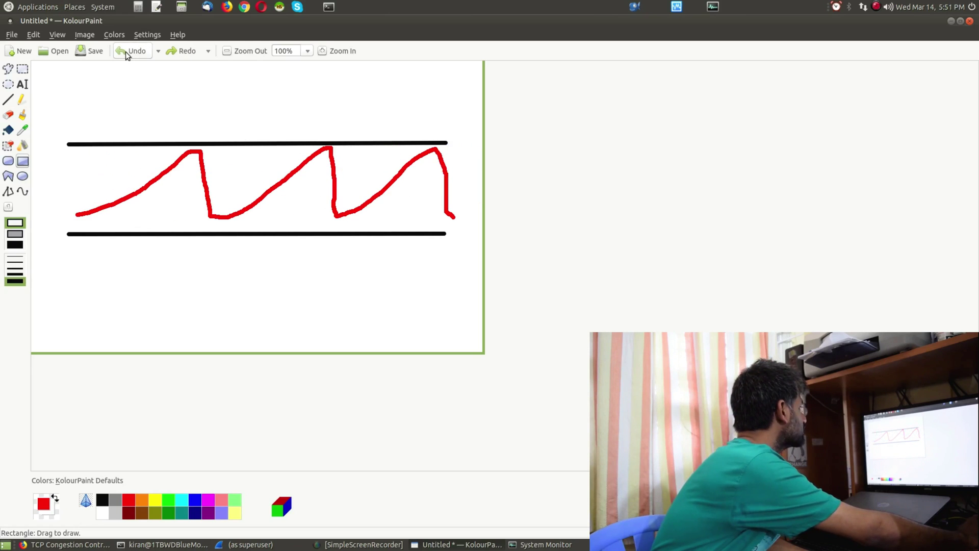
click(126, 51)
click(125, 51)
click(126, 51)
click(126, 51)
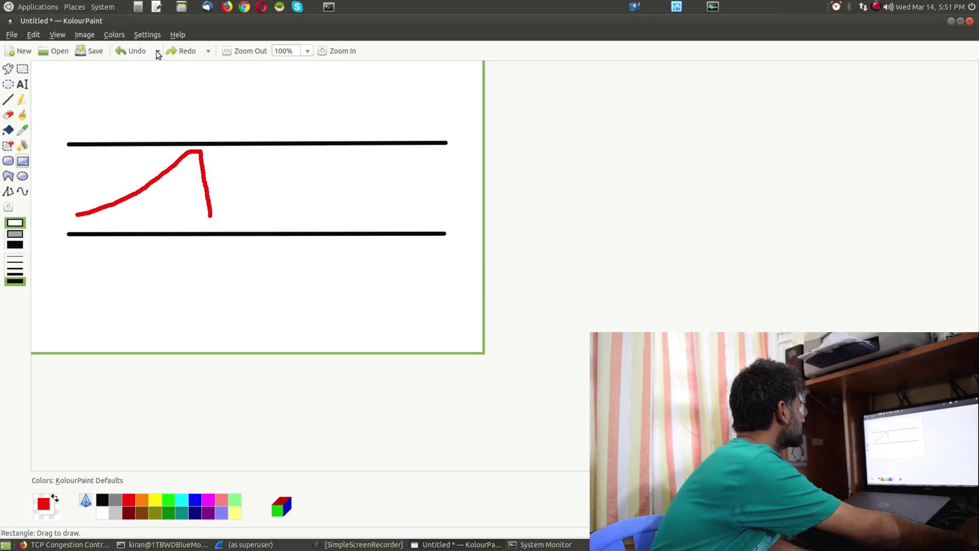
Step: Redo the undone strokes of the red curve to restore its second and third peaks
click(159, 51)
click(174, 51)
click(174, 51)
click(175, 51)
click(174, 51)
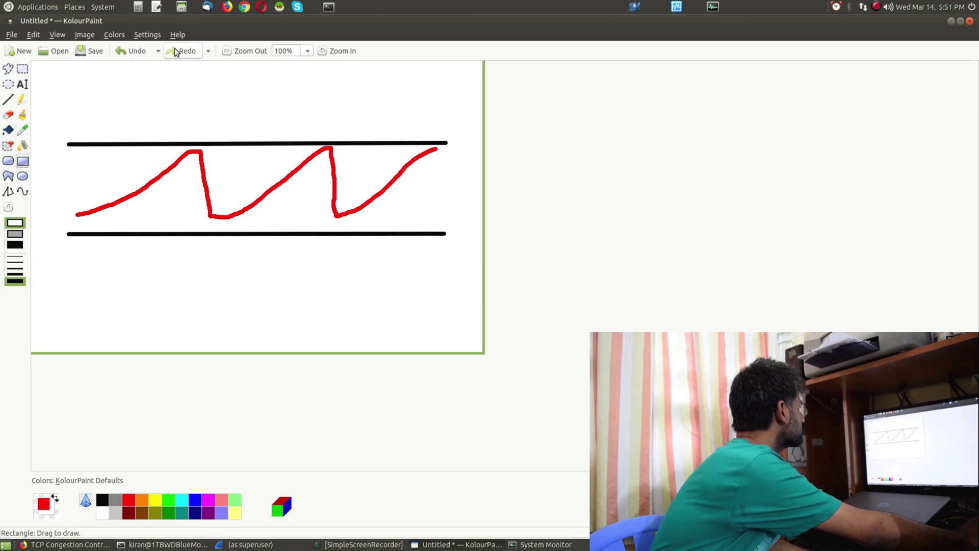
click(174, 51)
Step: Brush a blue zigzag that closely follows the red curve's rises and drops between the black lines
click(197, 501)
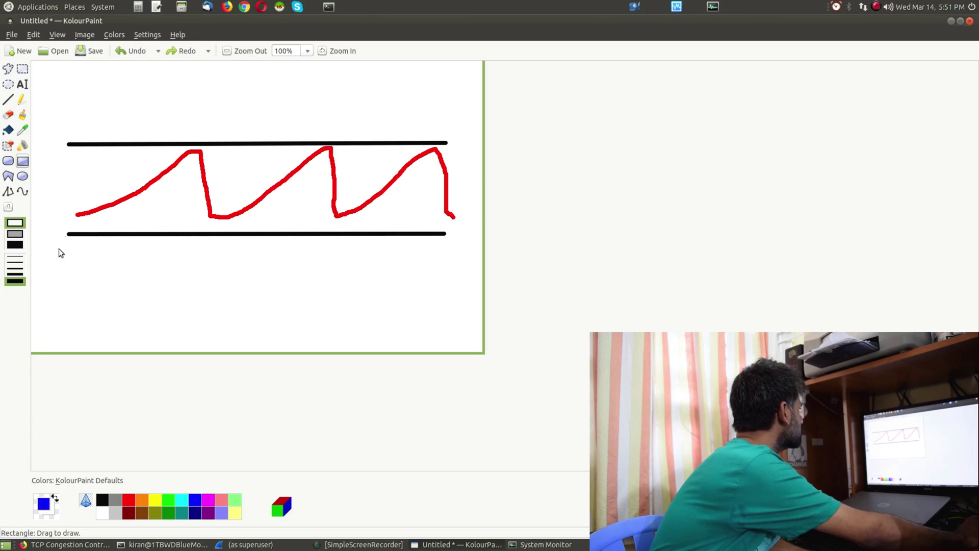
click(22, 115)
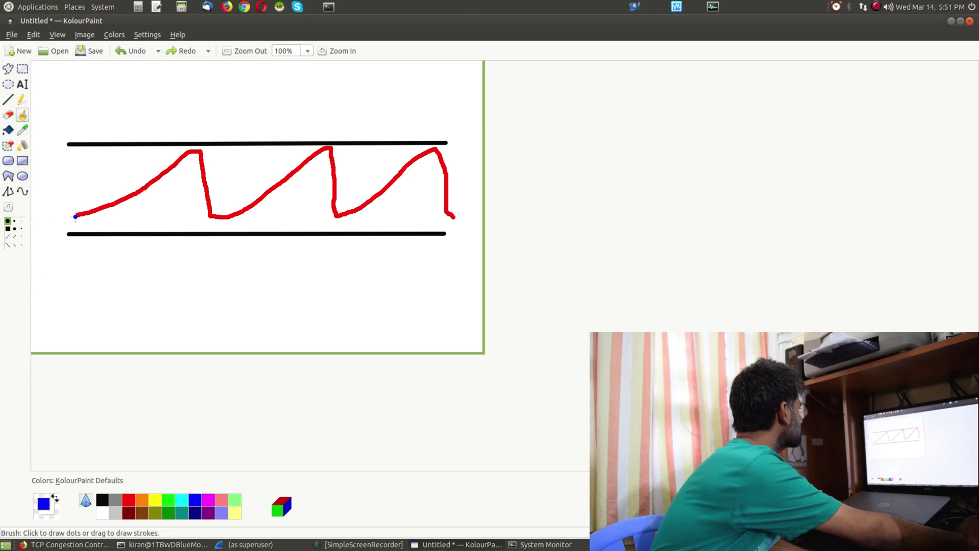
mouse_move(75, 217)
mouse_down()
mouse_move(141, 185)
mouse_move(171, 153)
mouse_move(190, 214)
mouse_move(299, 141)
mouse_move(322, 215)
mouse_move(395, 154)
mouse_move(442, 206)
mouse_move(483, 176)
mouse_up()
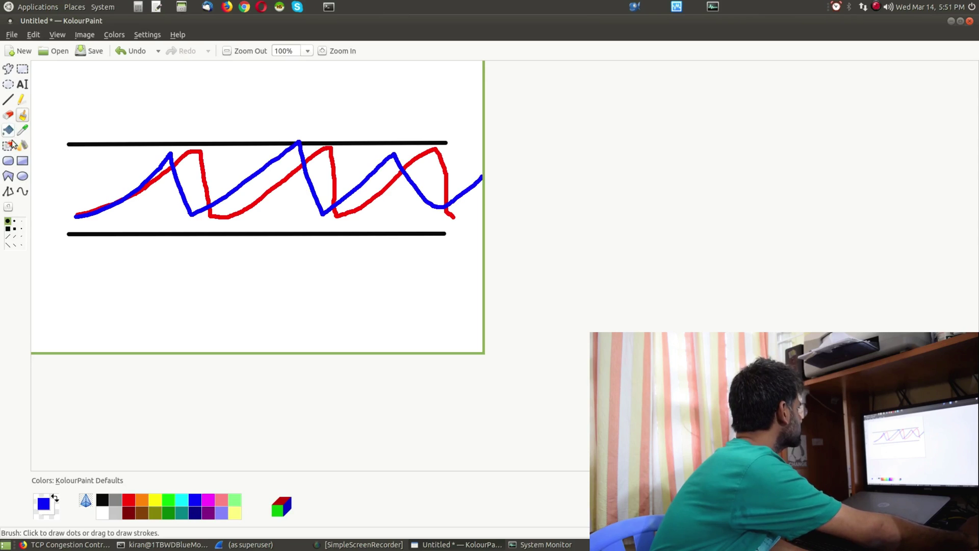
Step: Draw red unfilled rectangles around three low sections and the three peaks of the red and blue curves
click(22, 161)
click(130, 501)
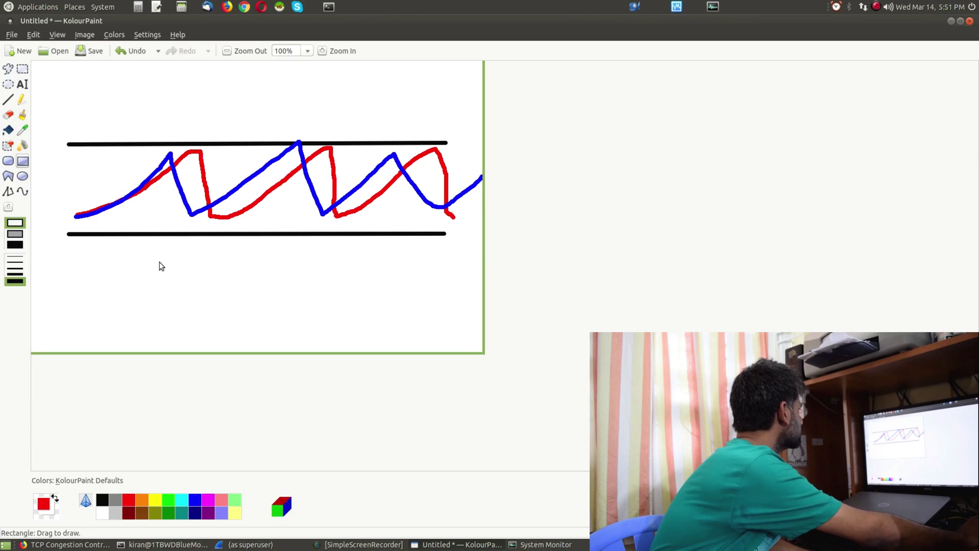
drag(59, 195, 133, 251)
drag(174, 193, 291, 273)
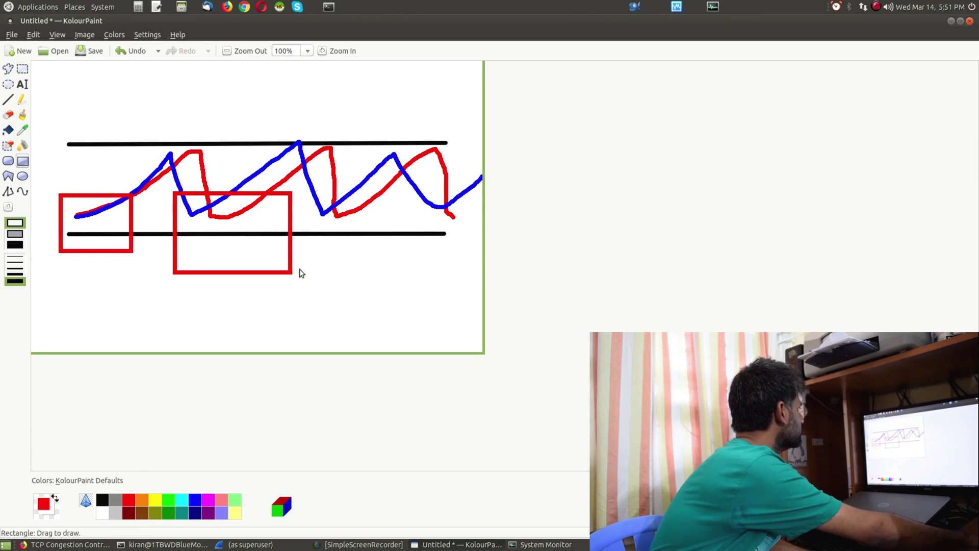
drag(311, 195, 396, 264)
drag(135, 124, 219, 161)
drag(270, 122, 350, 164)
drag(386, 123, 462, 163)
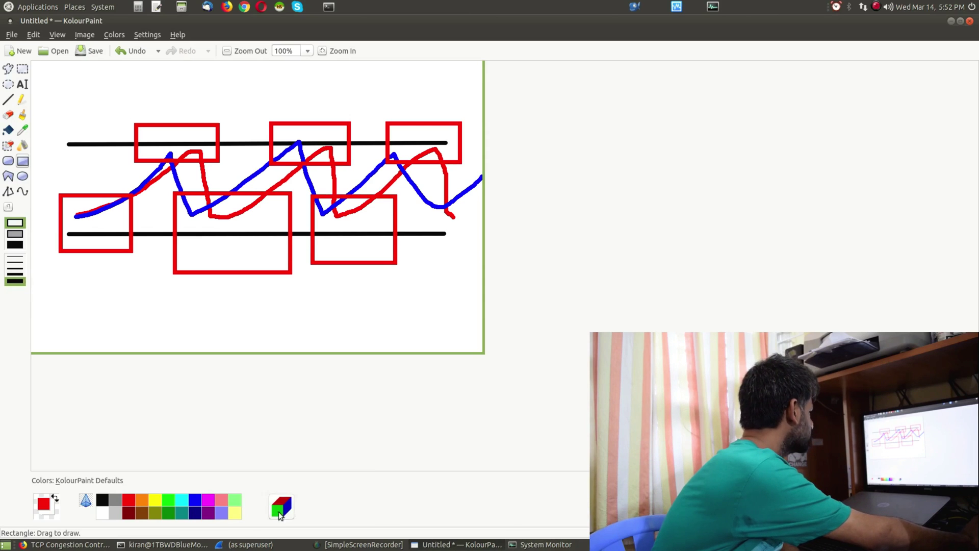
Step: Switch to the terminal window and open a new tab in it
click(164, 545)
click(9, 35)
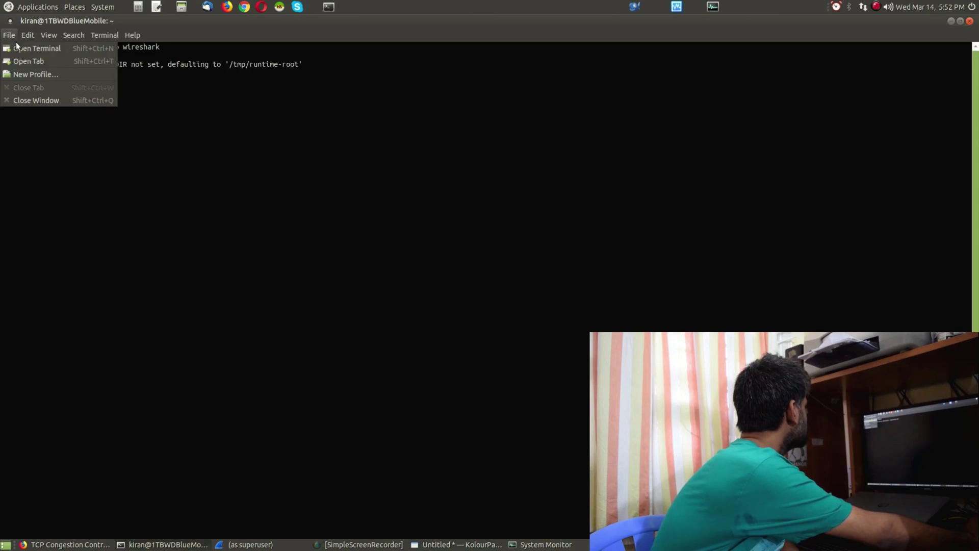
click(26, 61)
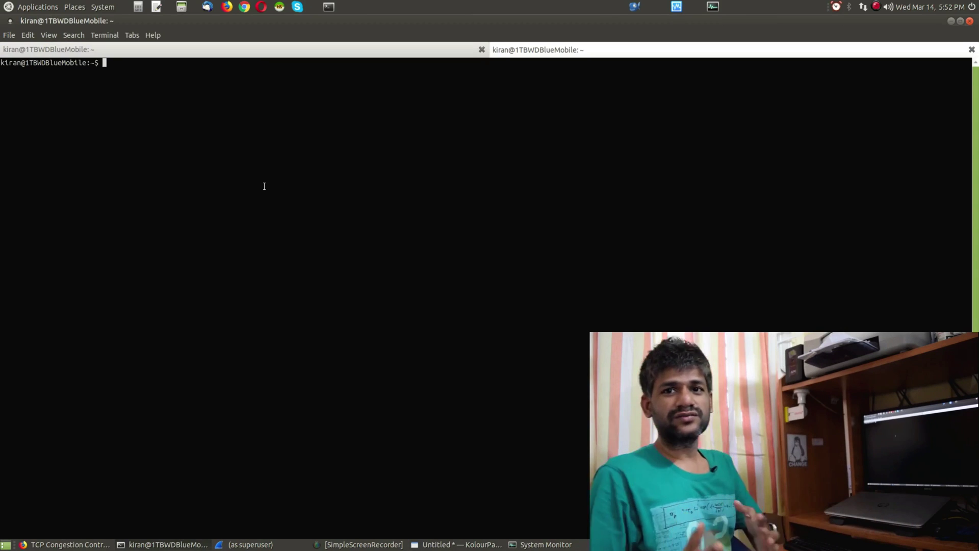
Step: Change to the /proc/sys/net/ directory and list its contents
text(cd )
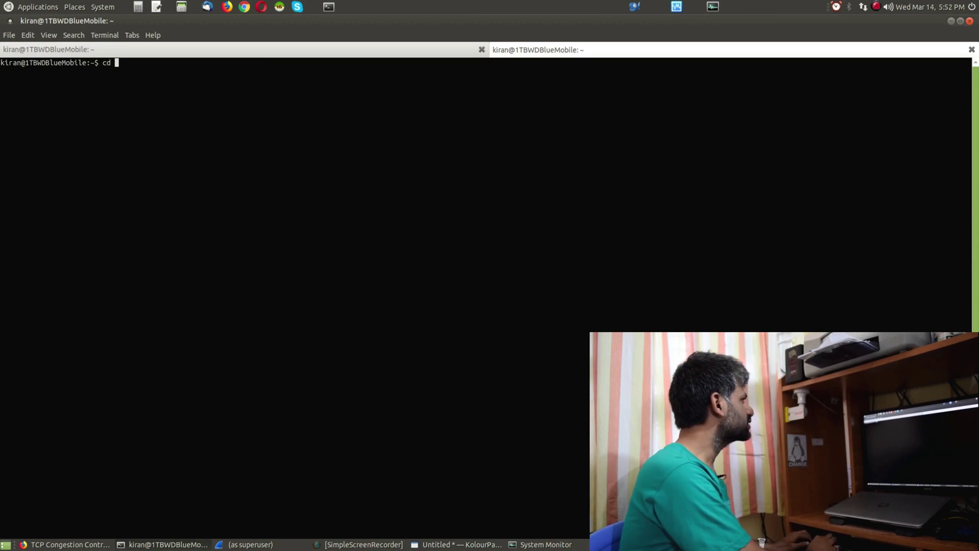
text(/proc/sys)
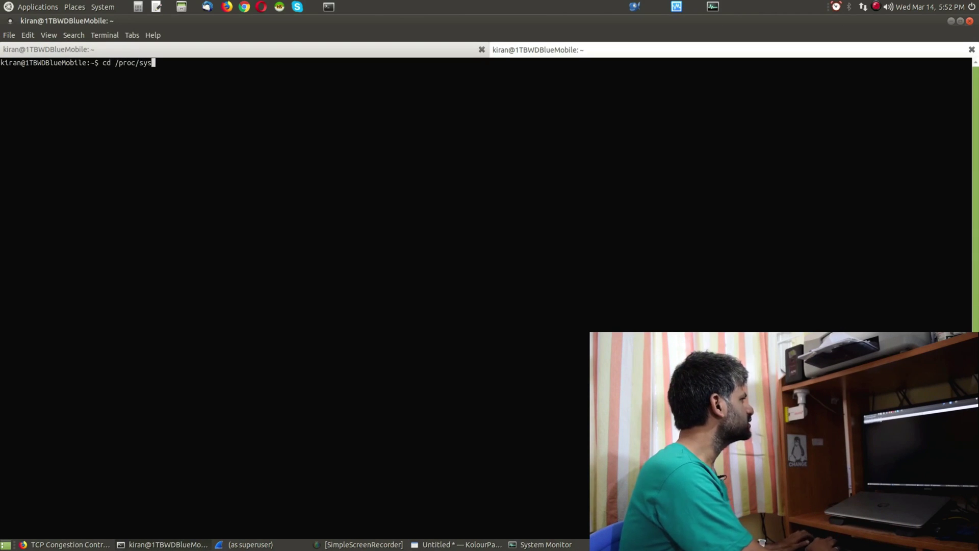
text(/net/)
key(Return)
text(ls)
key(Return)
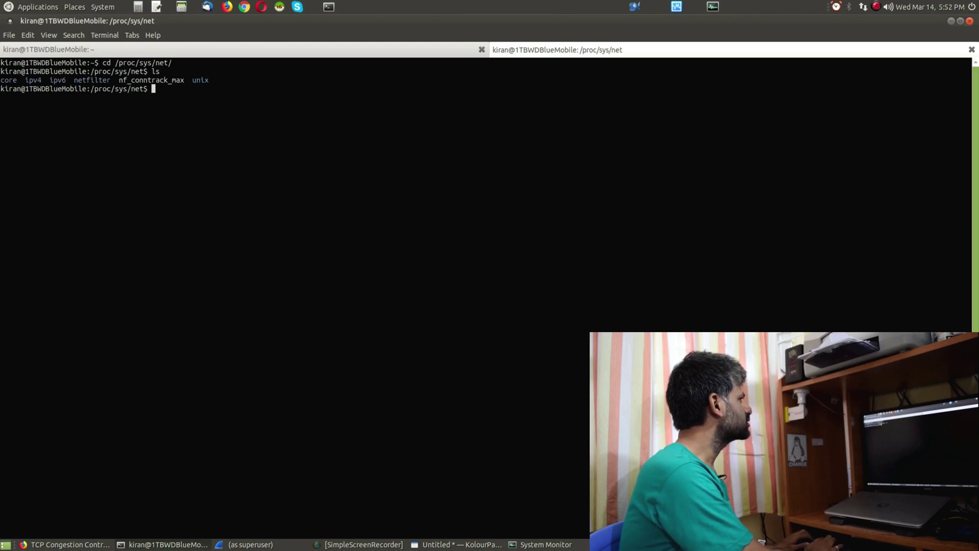
Step: Enter the core directory and list its contents
text(cd core)
key(Return)
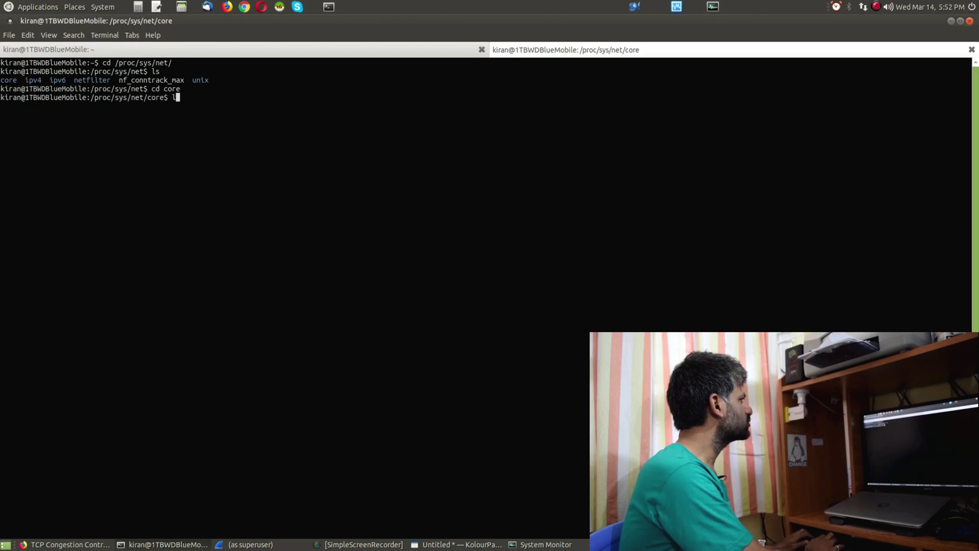
text(ls)
key(Return)
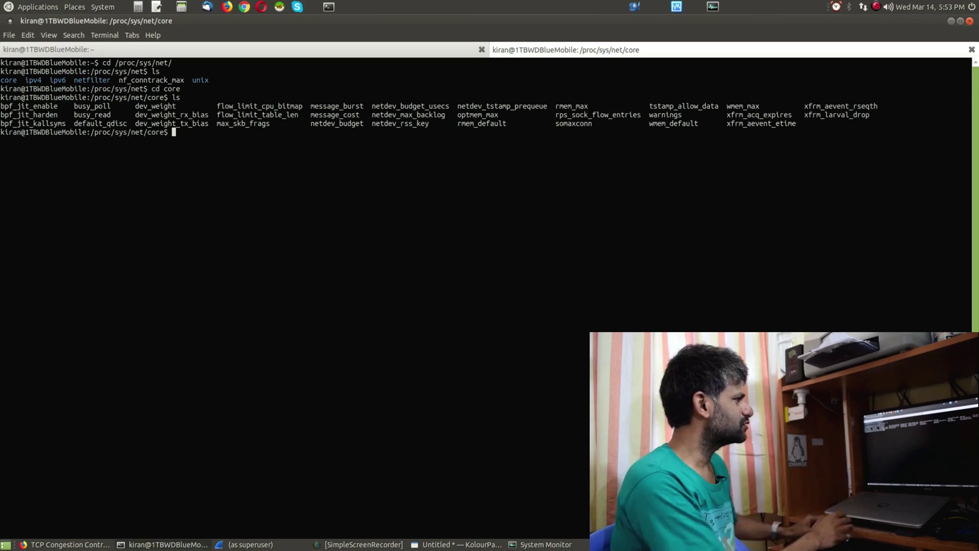
Step: Print the contents of the rmem_default file with cat
text(cat )
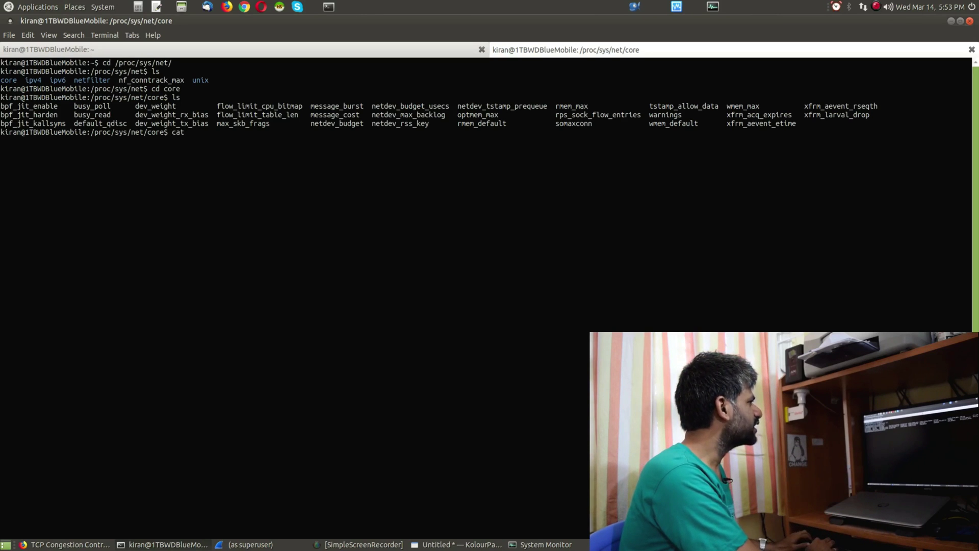
text(rmem_de)
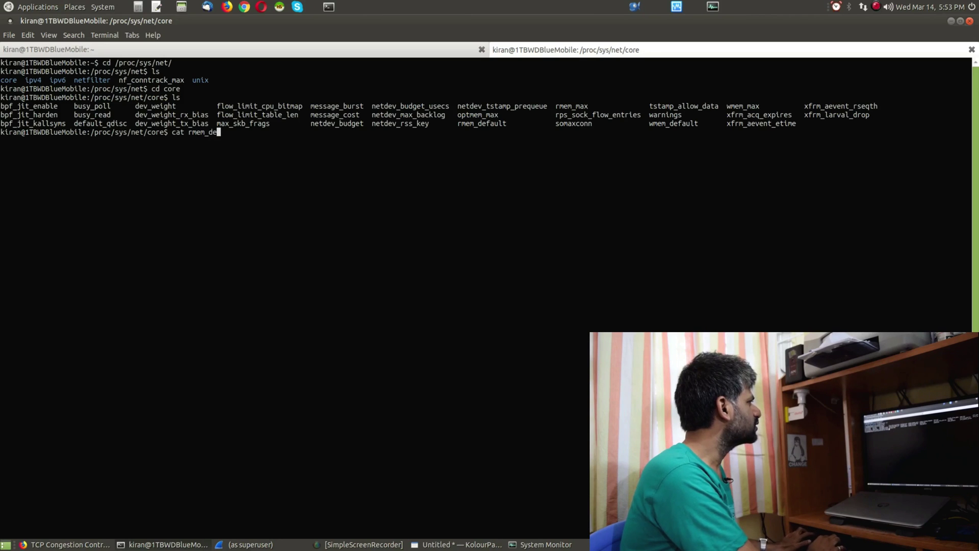
key(Tab)
key(Return)
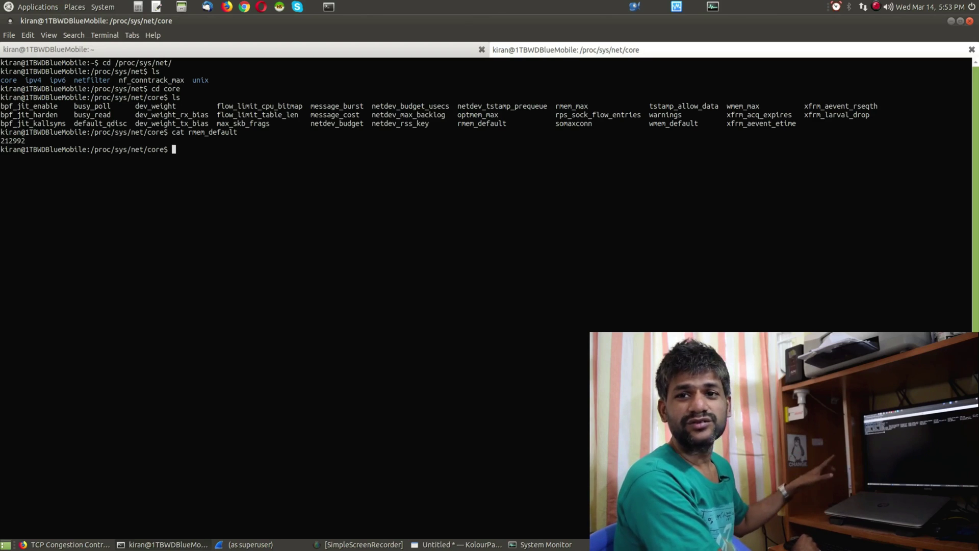
Step: Go back up to the net directory, list it, enter ipv4 and list the files there
text(c)
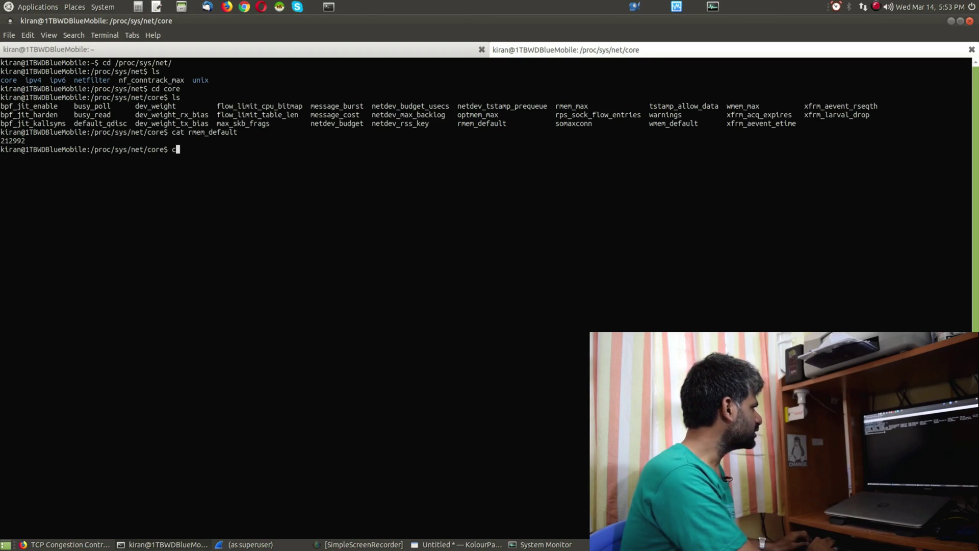
text(d ../)
key(Return)
text(ls)
key(Return)
text(c)
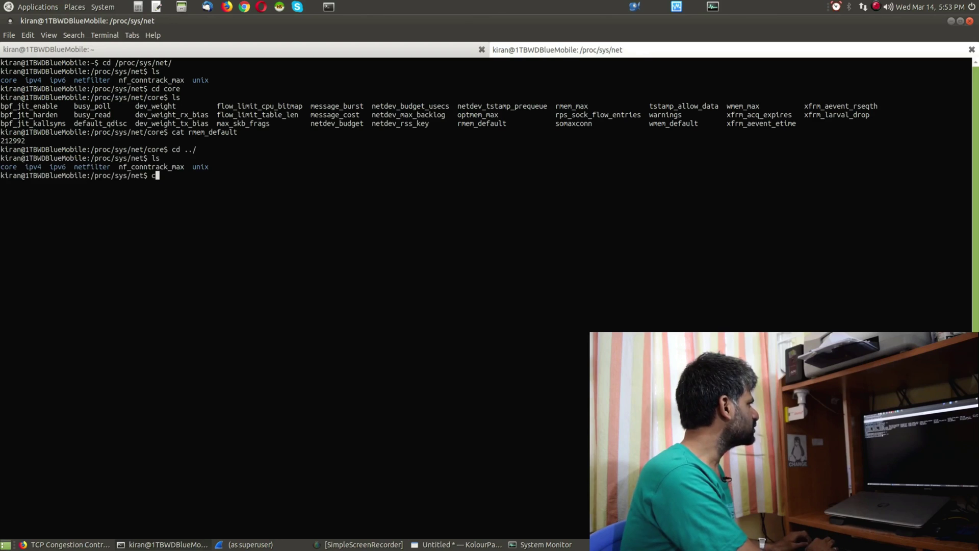
text(d ipv4)
key(Return)
text(ls)
key(Return)
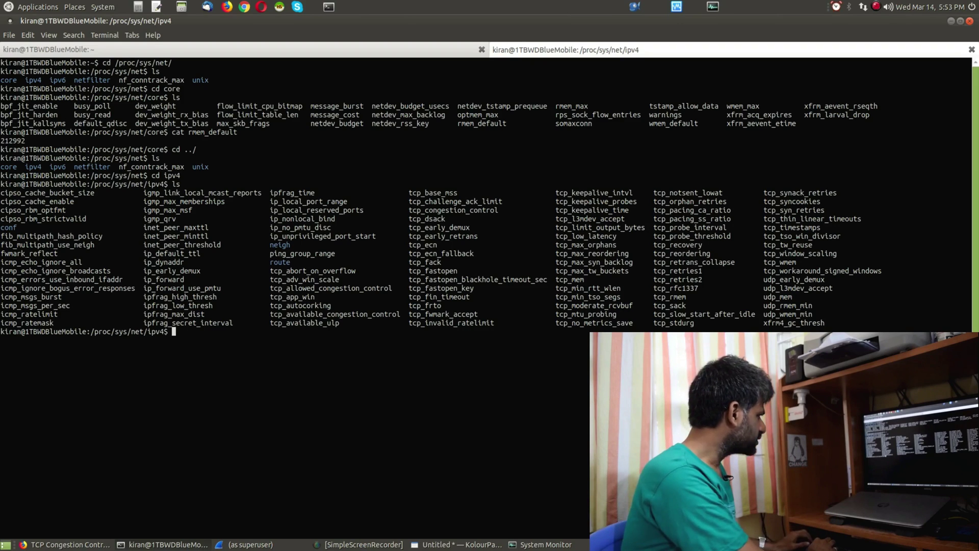
Step: Print the contents of the tcp_congestion_control file with cat
text(cat )
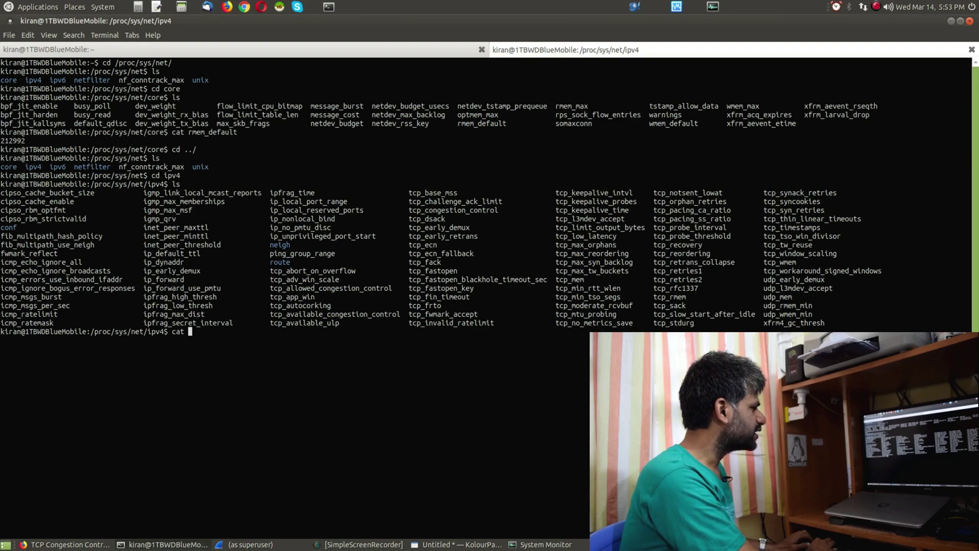
text(tcp_con)
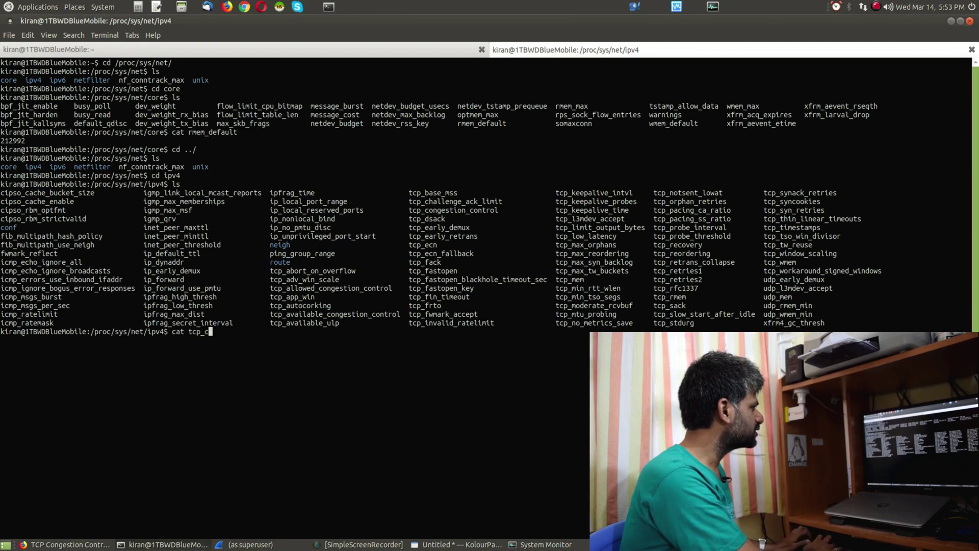
key(Tab)
key(Return)
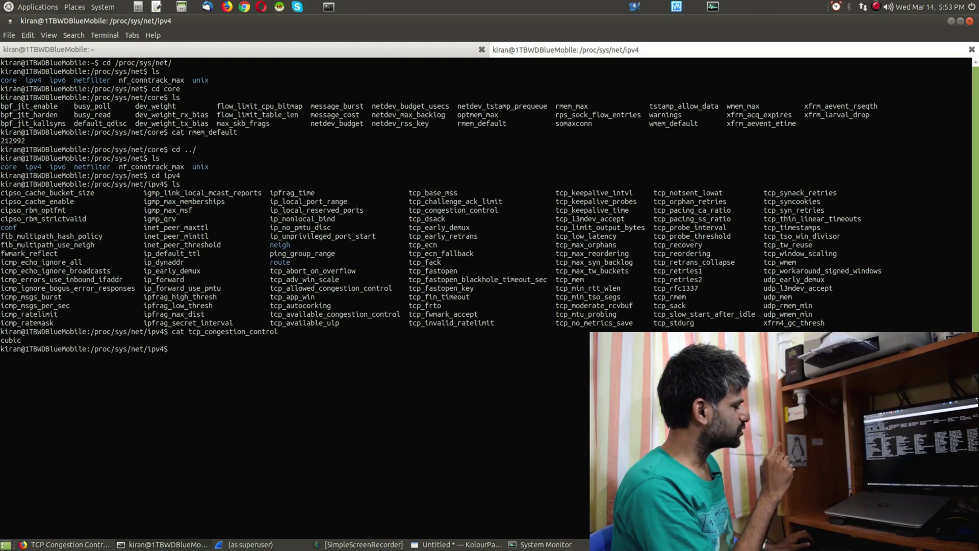
Step: Print the contents of the tcp_wmem file with cat
text(cat tcp_w)
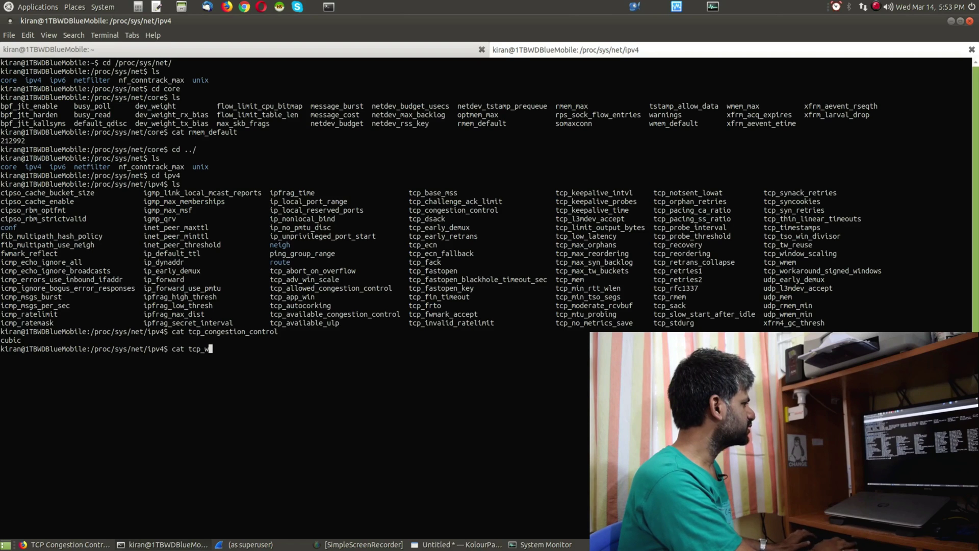
text(mem)
key(Return)
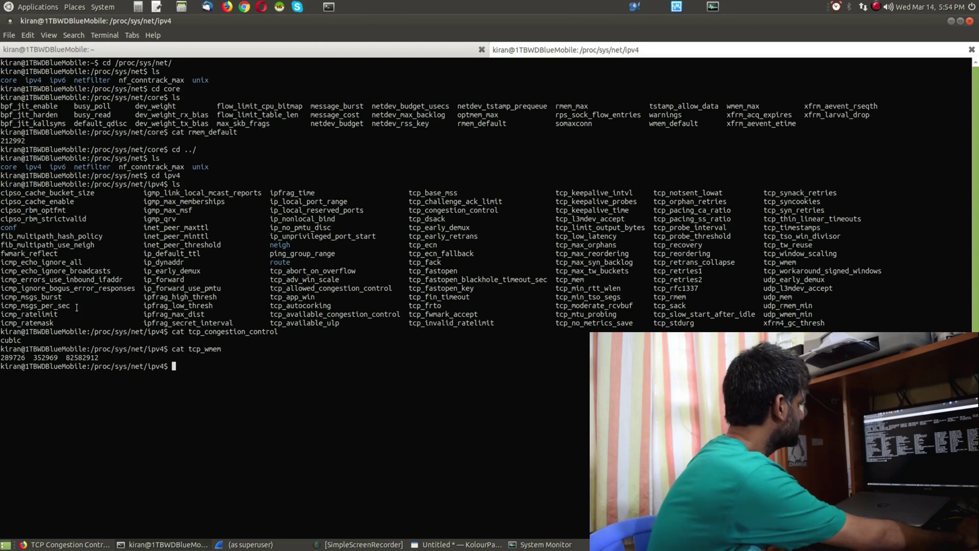
Step: Copy the name tcp_wmem from the terminal, switch to Firefox and search the web for "proc tcp_wmem" in a new tab
drag(185, 349, 226, 350)
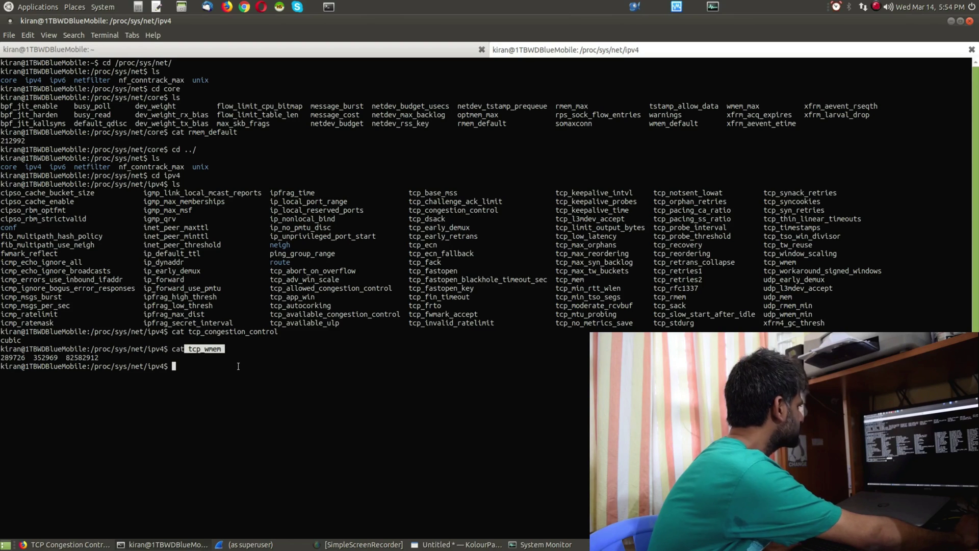
key(alt+Tab)
key(alt+Tab)
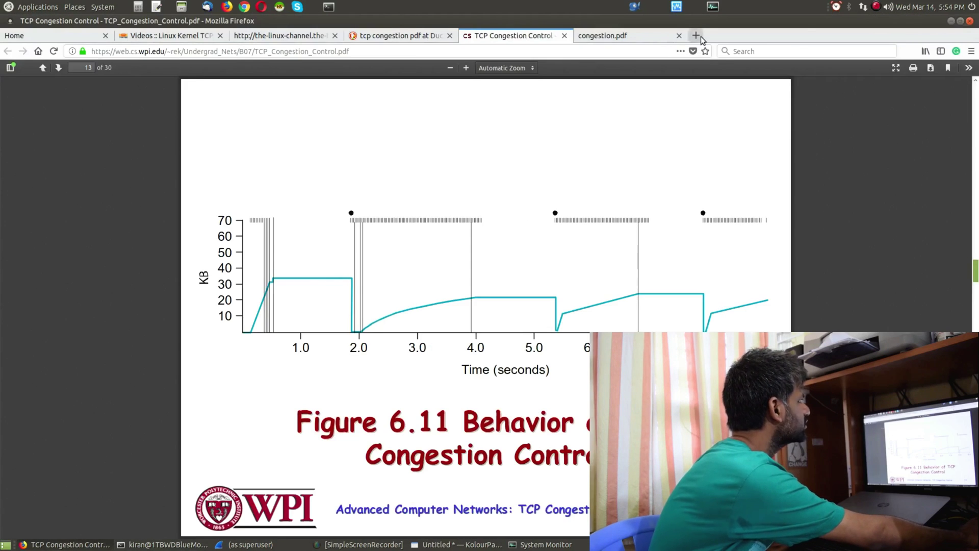
click(697, 35)
middle_click(515, 279)
key(Home)
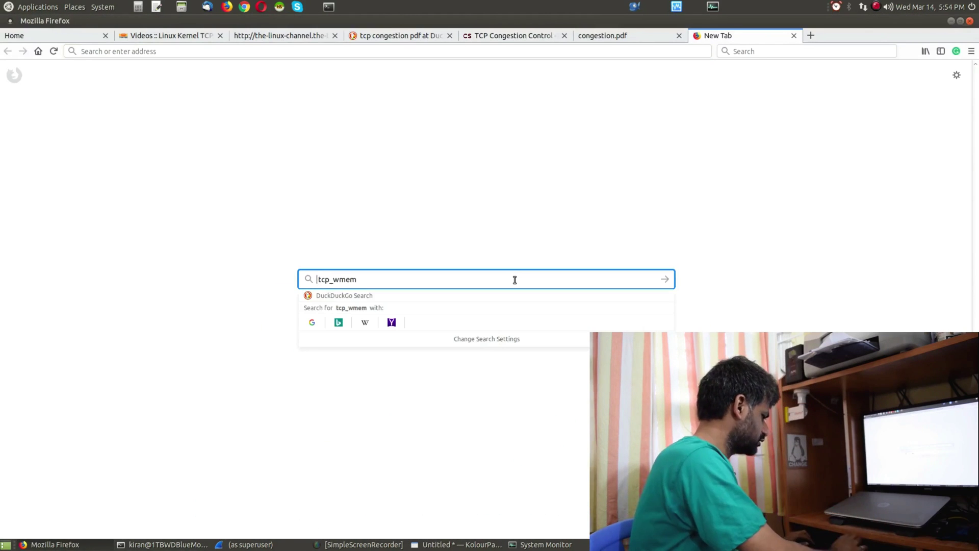
text(proc)
key(Return)
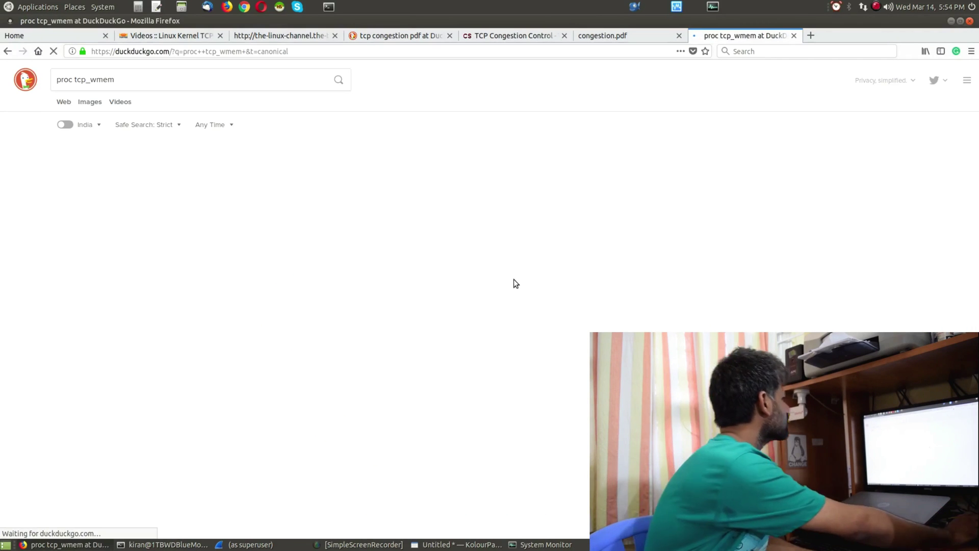
Step: Open the "Optimizing Linux network TCP/IP kernel parameters" and "Linux Tune Network Stack" results in new tabs and examine the first page's kernel settings
middle_click(214, 152)
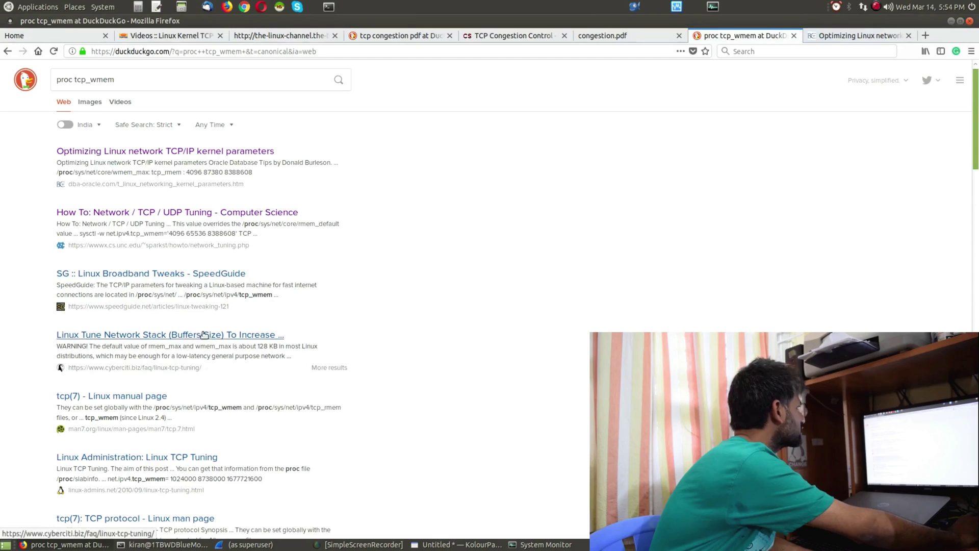
middle_click(225, 335)
click(783, 35)
scroll(302, 395, down, 10)
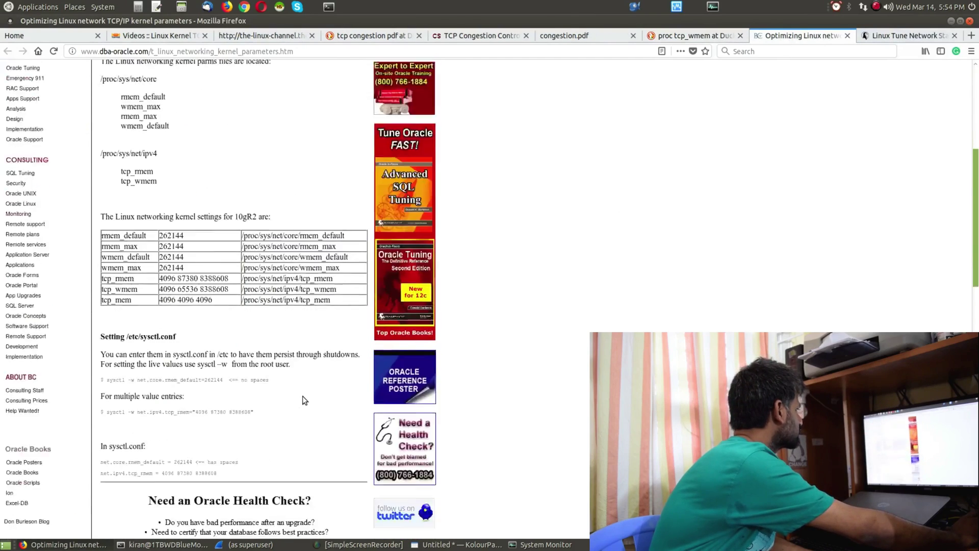
scroll(302, 396, up, 3)
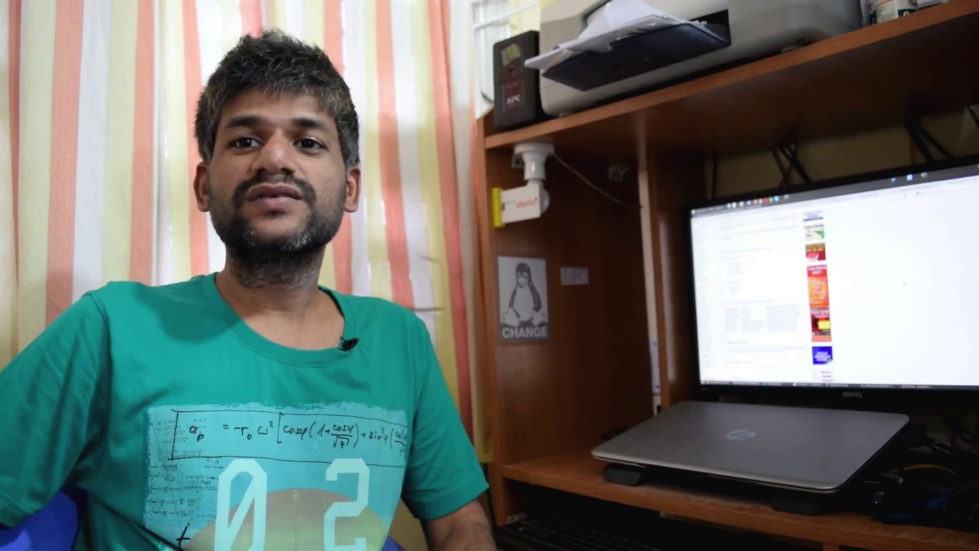